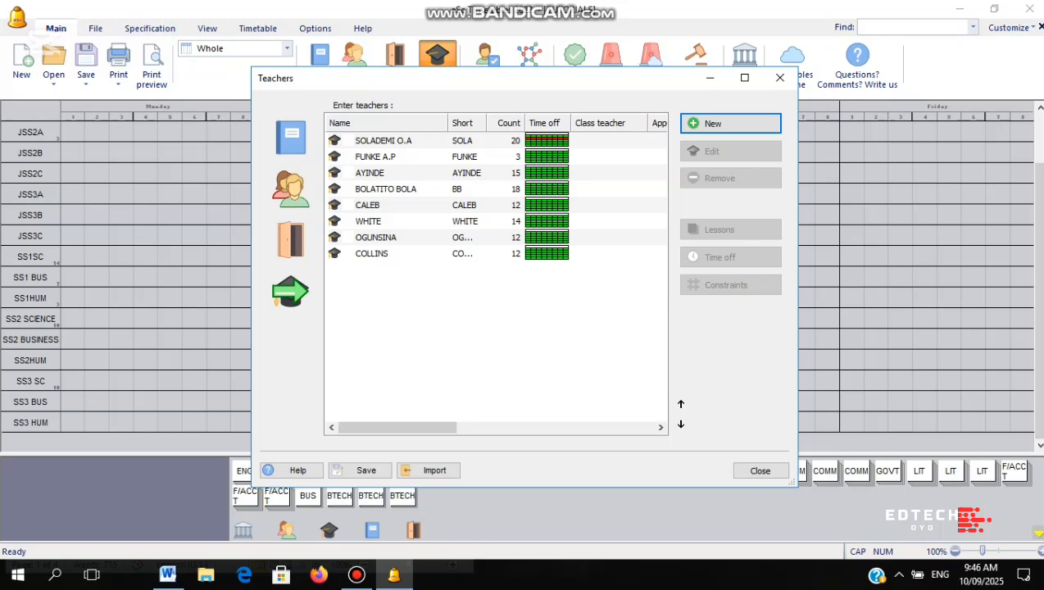
- Save the timetable to the Desktop as TUTORIALS.roz, replacing the existing file, and close the teachers list
{"action": "mouse_move", "coordinate": [534, 81]}
{"action": "left_mouse_down"}
{"action": "mouse_move", "coordinate": [541, 112]}
{"action": "mouse_move", "coordinate": [542, 99]}
{"action": "left_mouse_up"}
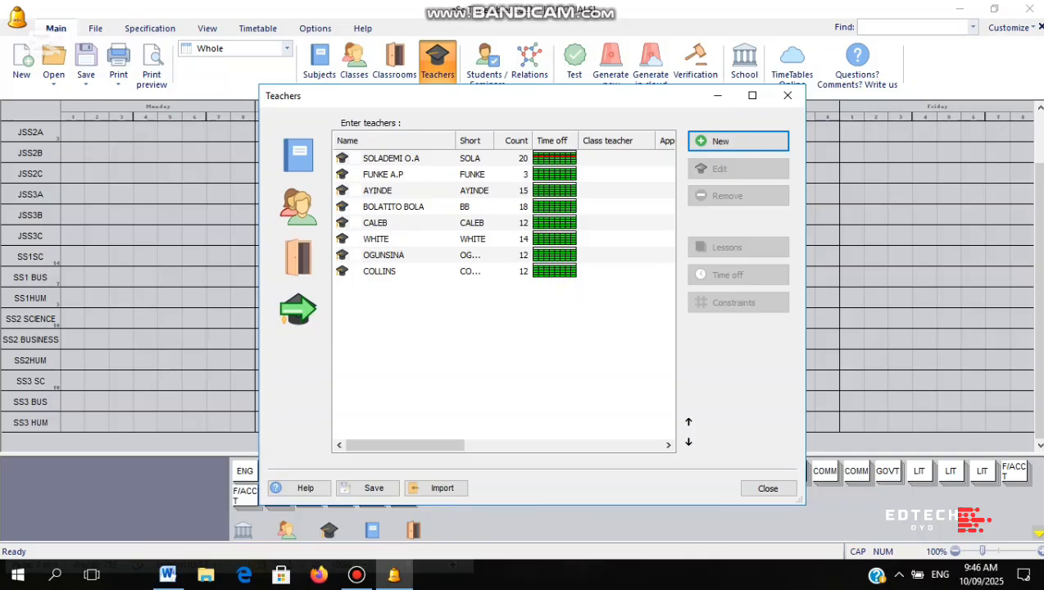
{"action": "left_click", "coordinate": [371, 491]}
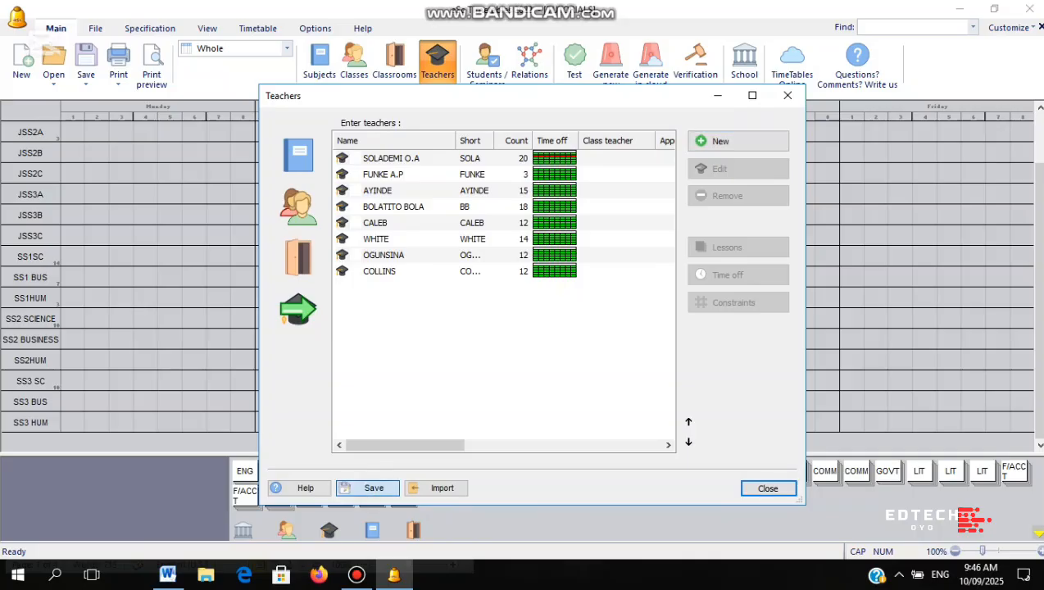
{"action": "left_click", "coordinate": [671, 445]}
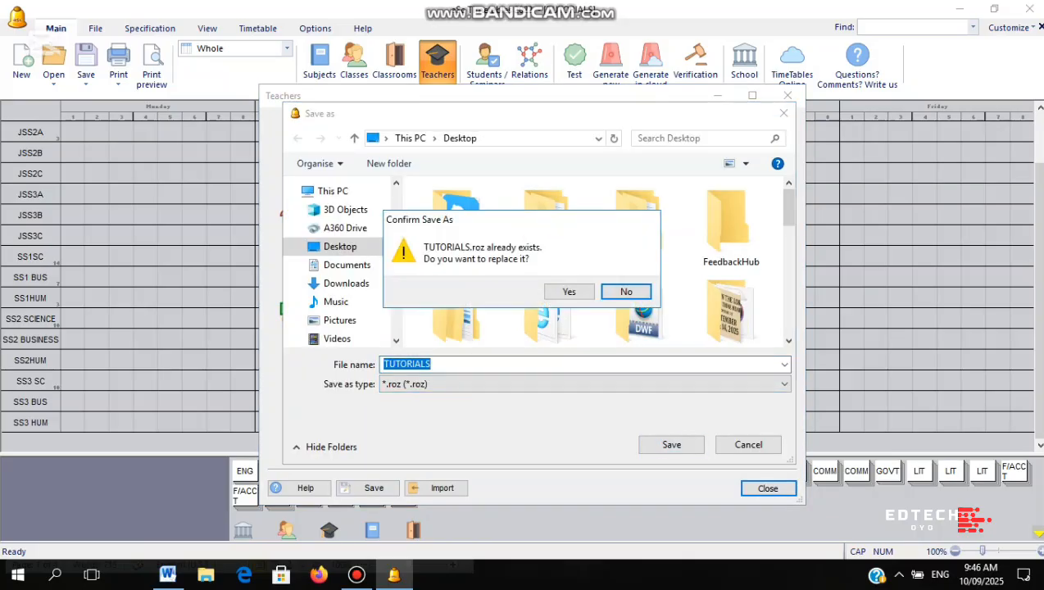
{"action": "left_click", "coordinate": [568, 292]}
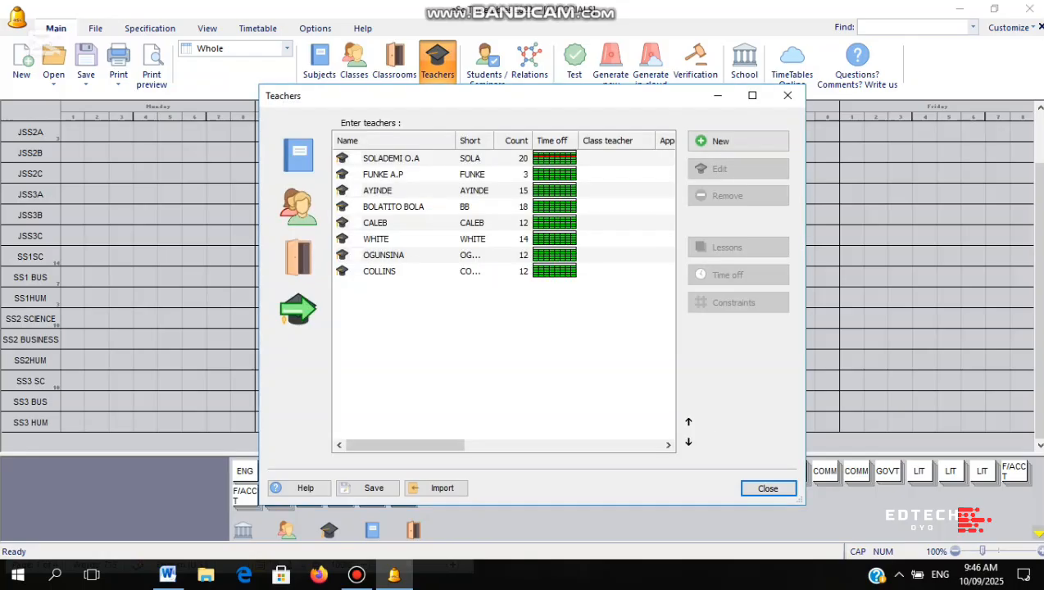
{"action": "left_click", "coordinate": [768, 489]}
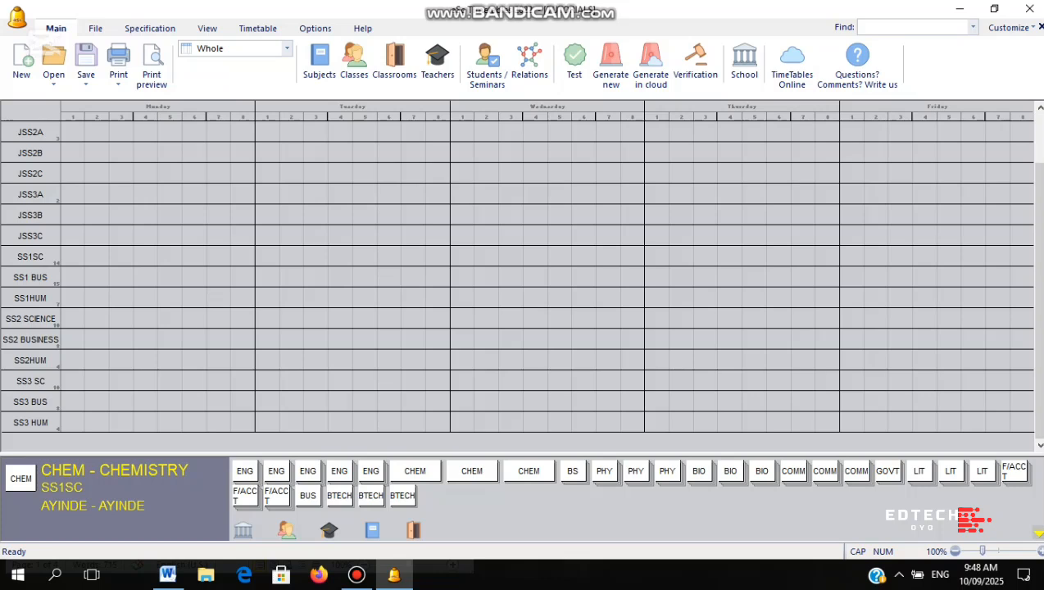
- Place SS1SC's double Chemistry lesson in Monday periods 5–6 and the joint SS1 BUS/SS1HUM Government lessons in the same two periods
{"action": "left_click", "coordinate": [415, 471]}
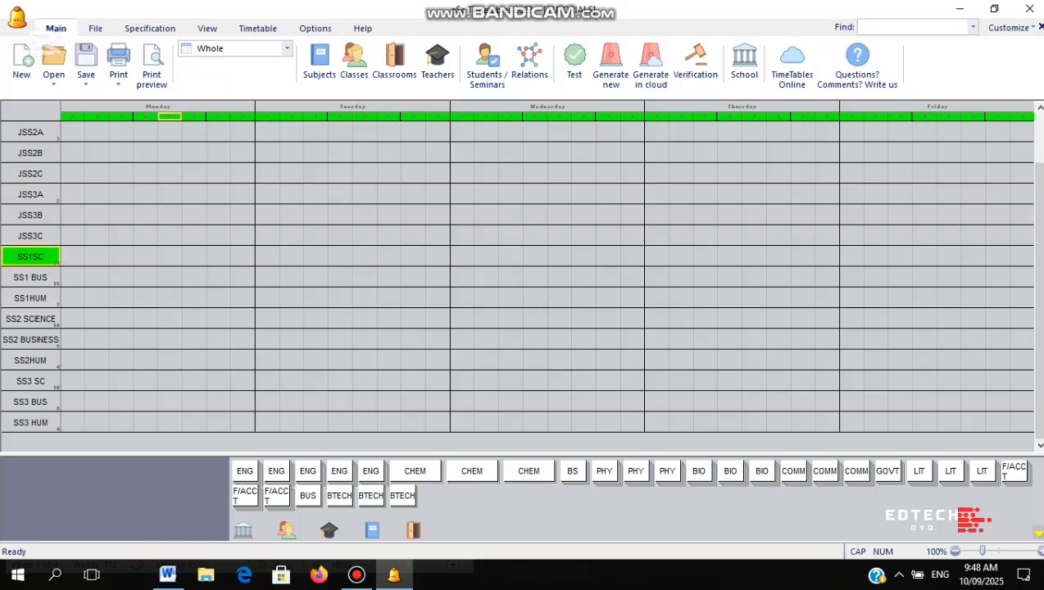
{"action": "left_click", "coordinate": [181, 257]}
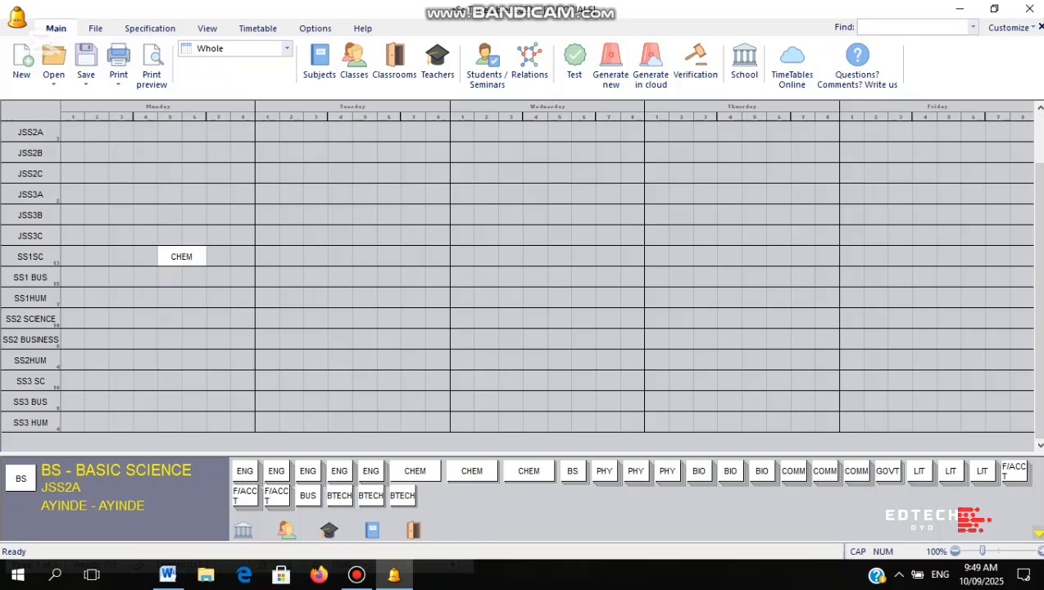
{"action": "left_click", "coordinate": [889, 472]}
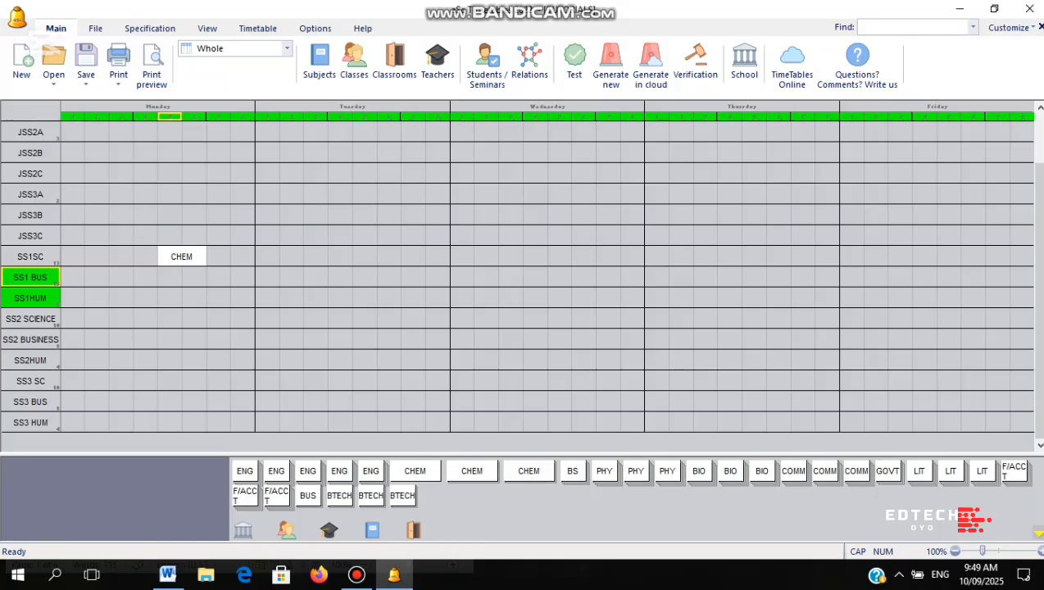
{"action": "left_click", "coordinate": [170, 277]}
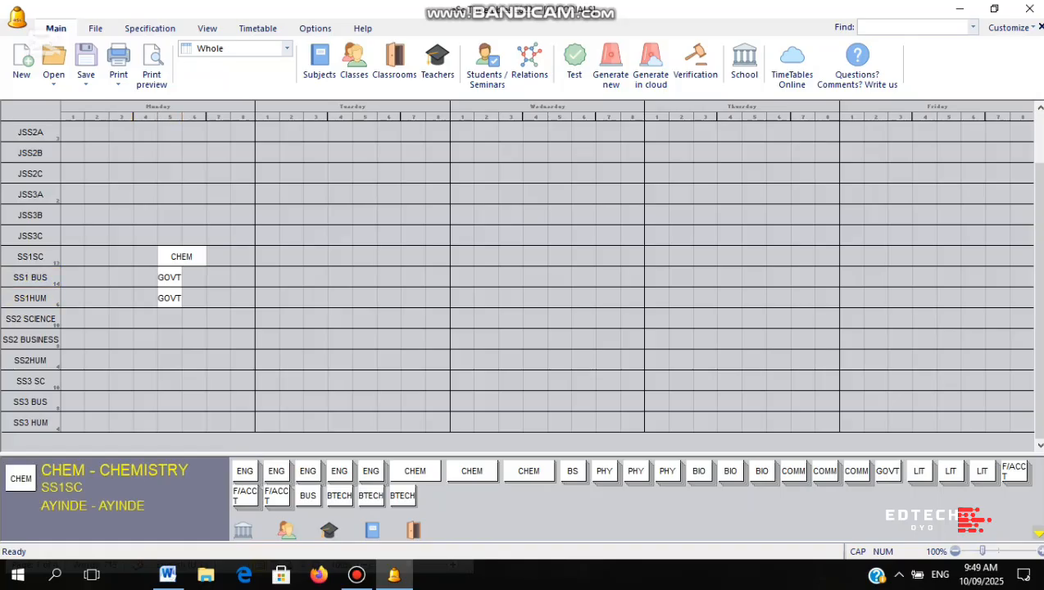
{"action": "left_click", "coordinate": [889, 473]}
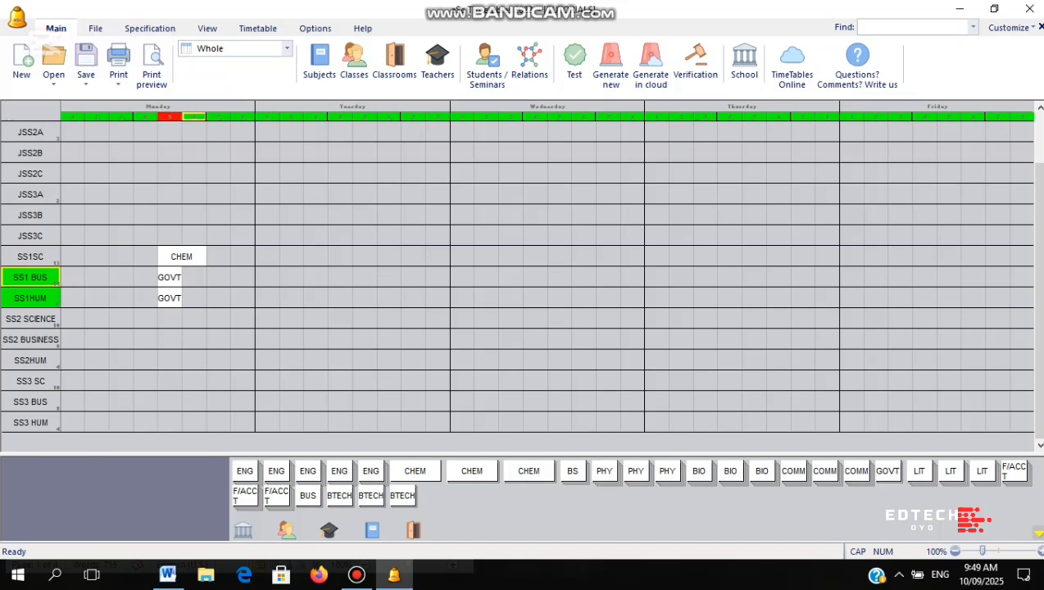
{"action": "left_click", "coordinate": [195, 277]}
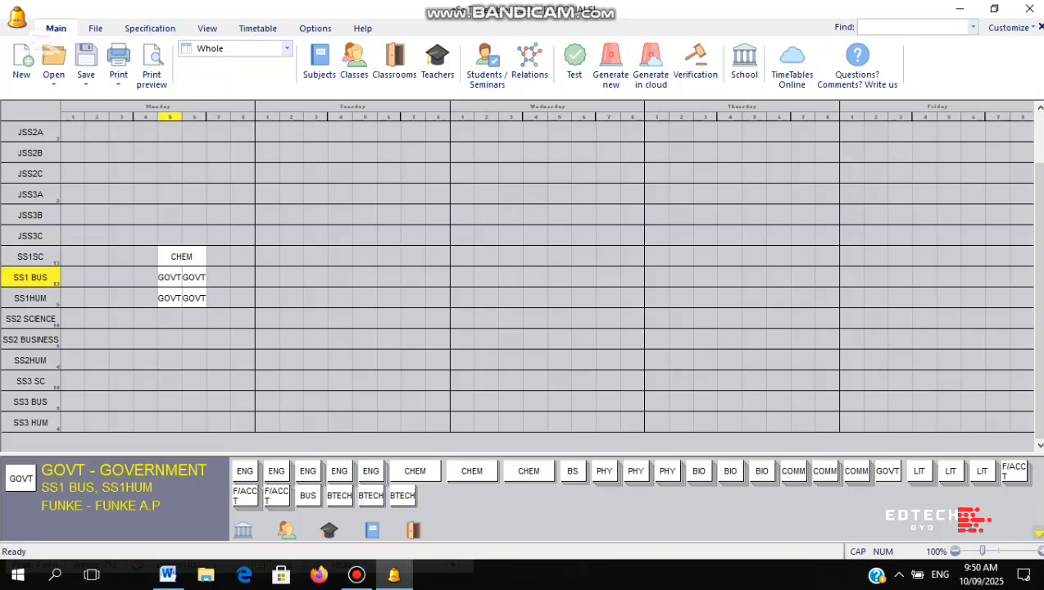
{"action": "left_click", "coordinate": [174, 277]}
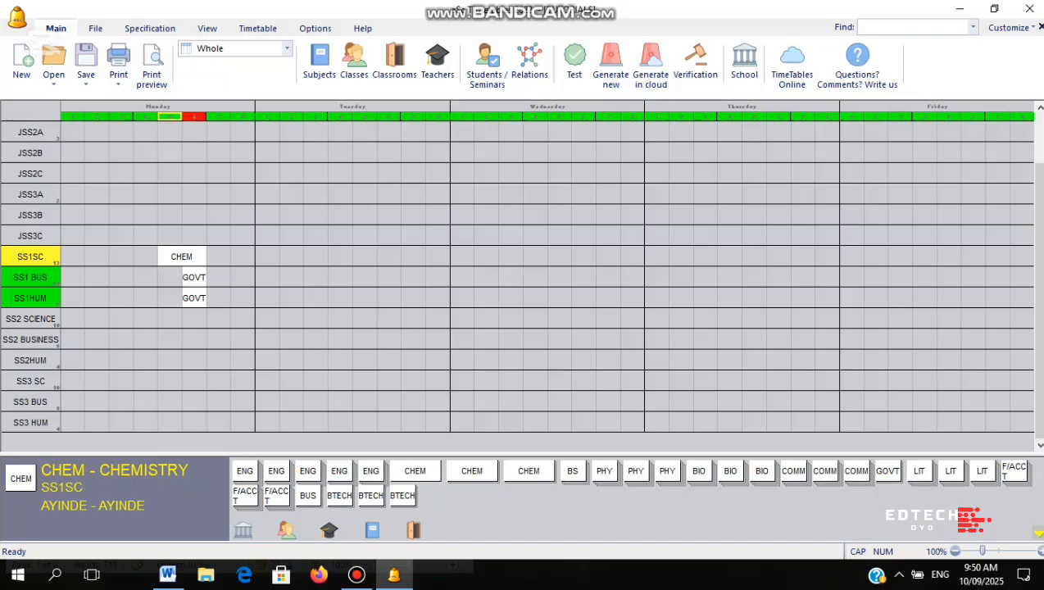
{"action": "left_click", "coordinate": [170, 277]}
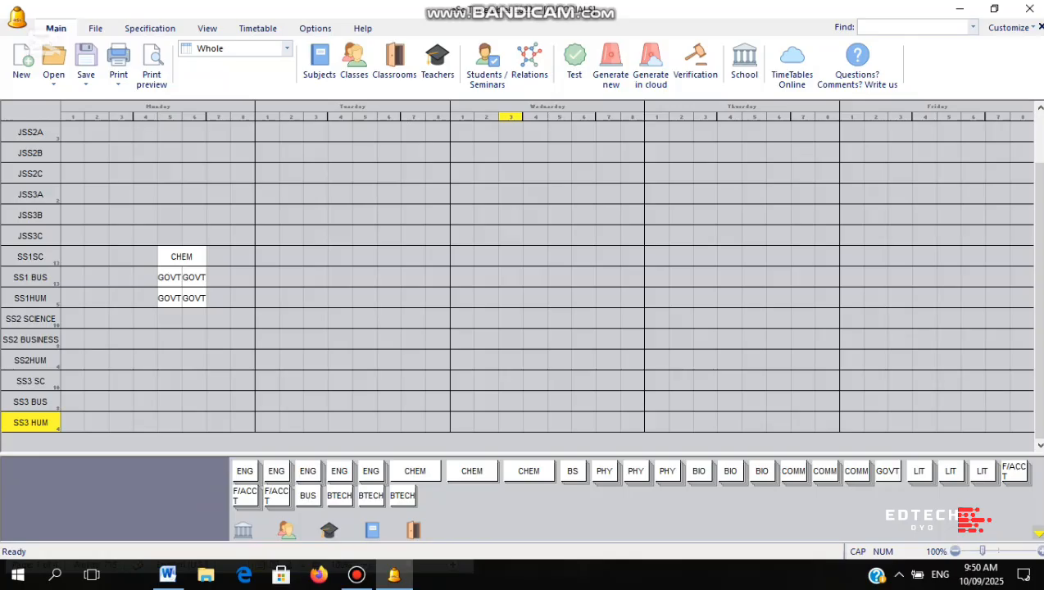
- Fill Tuesday period 2 with Physics for SS1SC, Financial Accounting for SS1 BUS and Literature for SS1HUM
{"action": "left_click", "coordinate": [607, 477]}
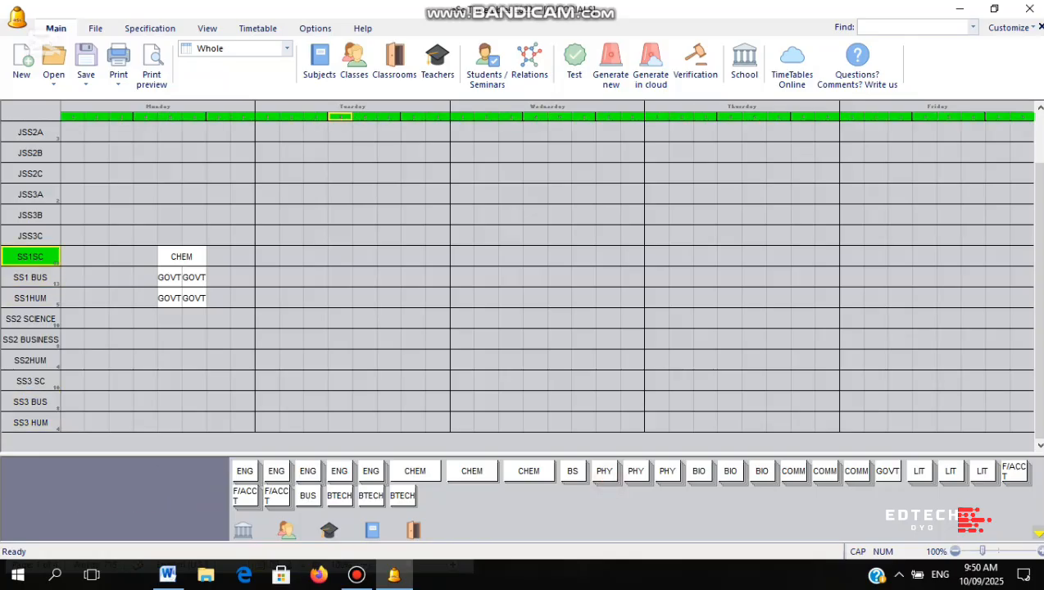
{"action": "left_click", "coordinate": [291, 257]}
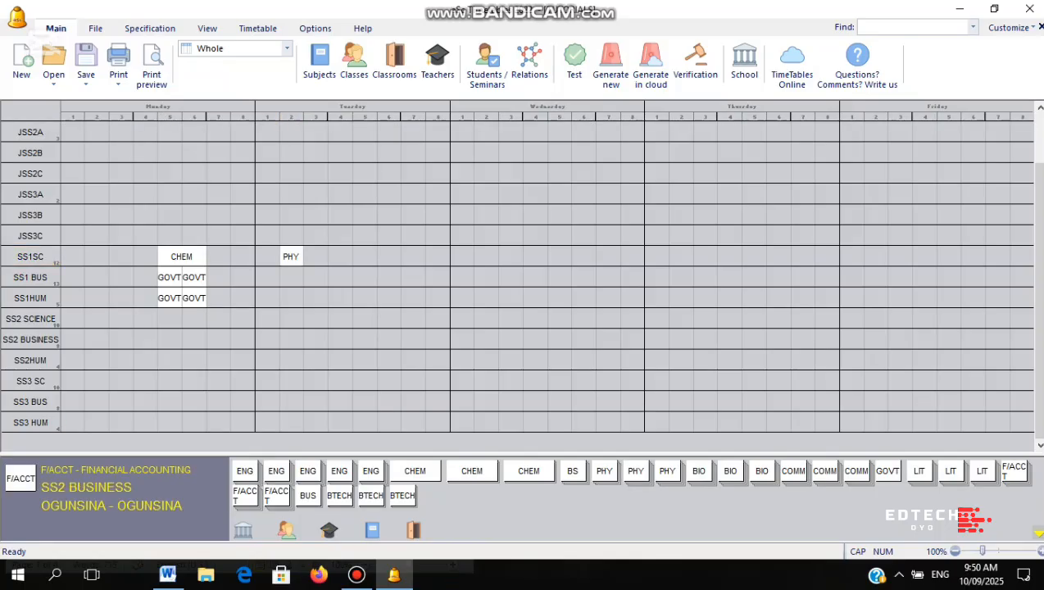
{"action": "left_click", "coordinate": [1014, 471]}
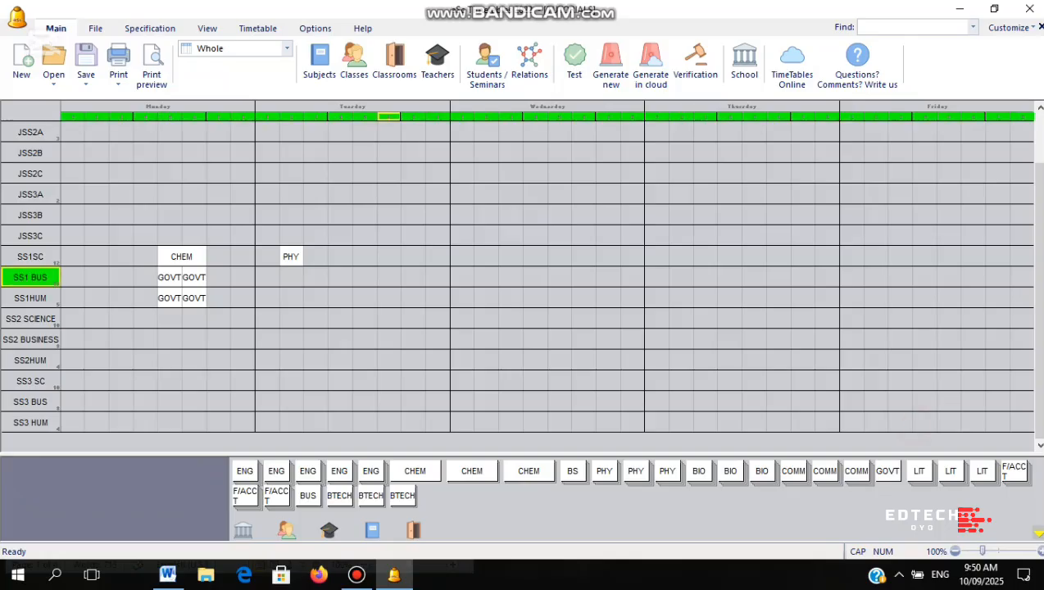
{"action": "left_click", "coordinate": [291, 277]}
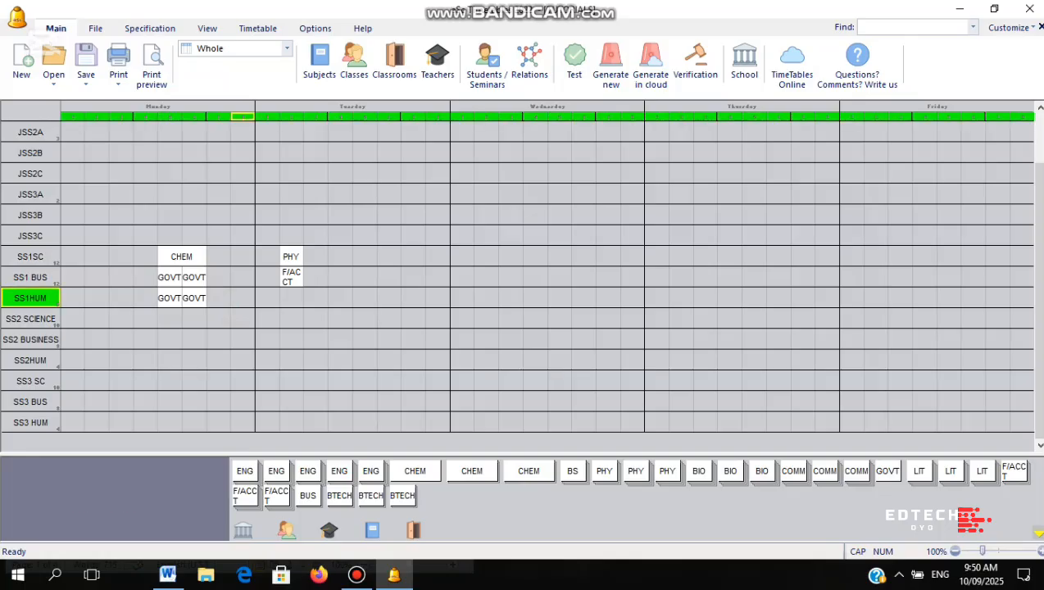
{"action": "left_click", "coordinate": [291, 297]}
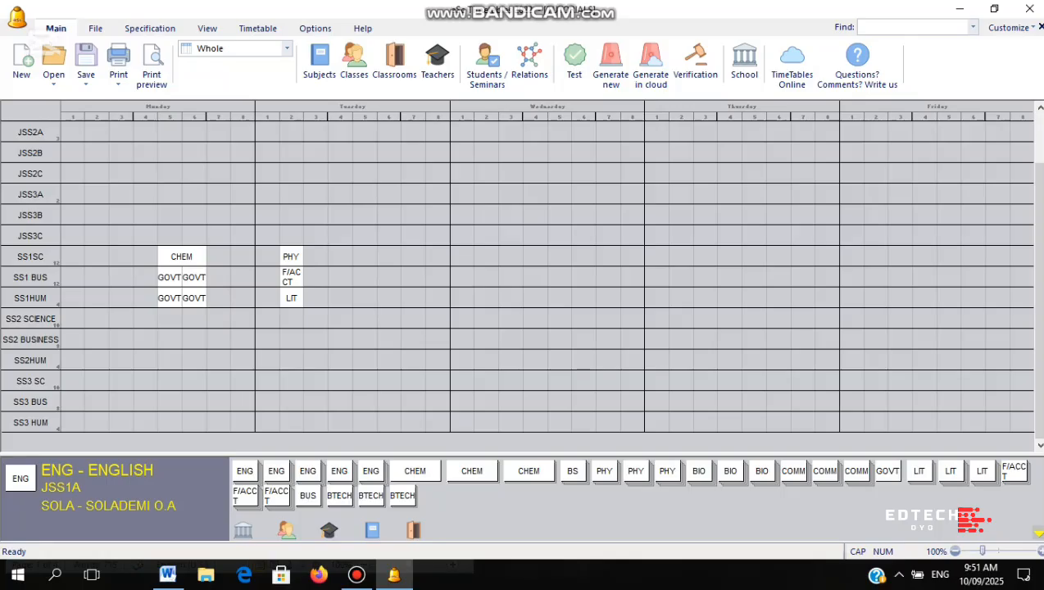
- Place an English lesson for JSS1A in Monday period 1
{"action": "left_click", "coordinate": [245, 471]}
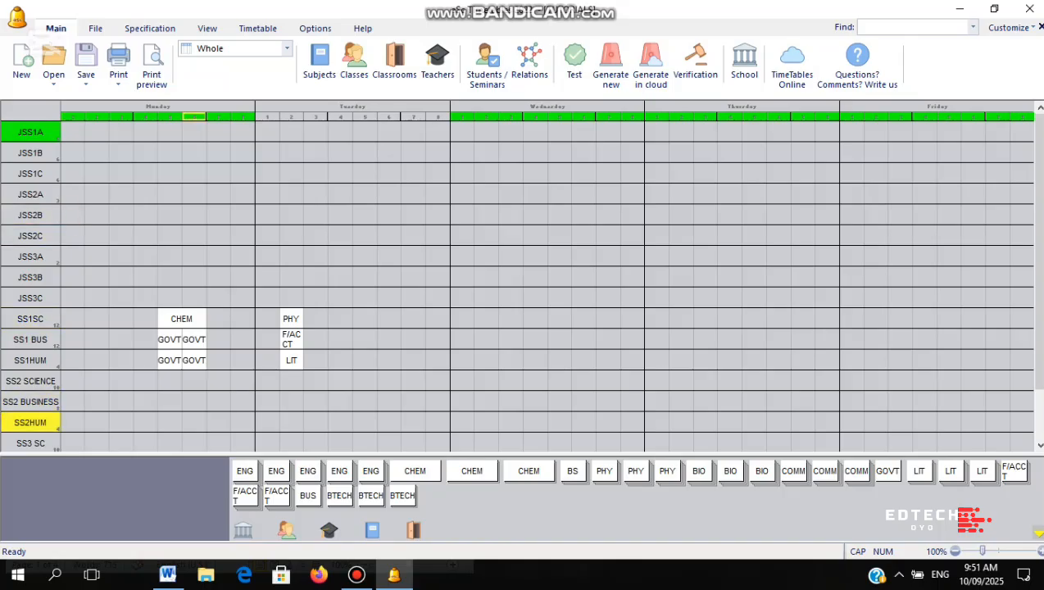
{"action": "left_click", "coordinate": [245, 463]}
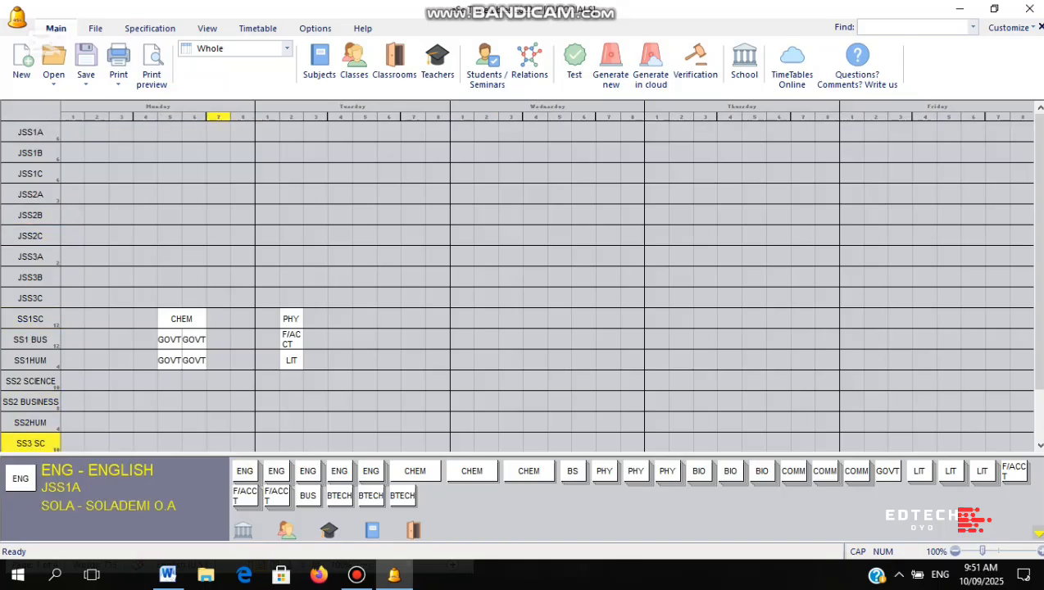
{"action": "left_click", "coordinate": [246, 472]}
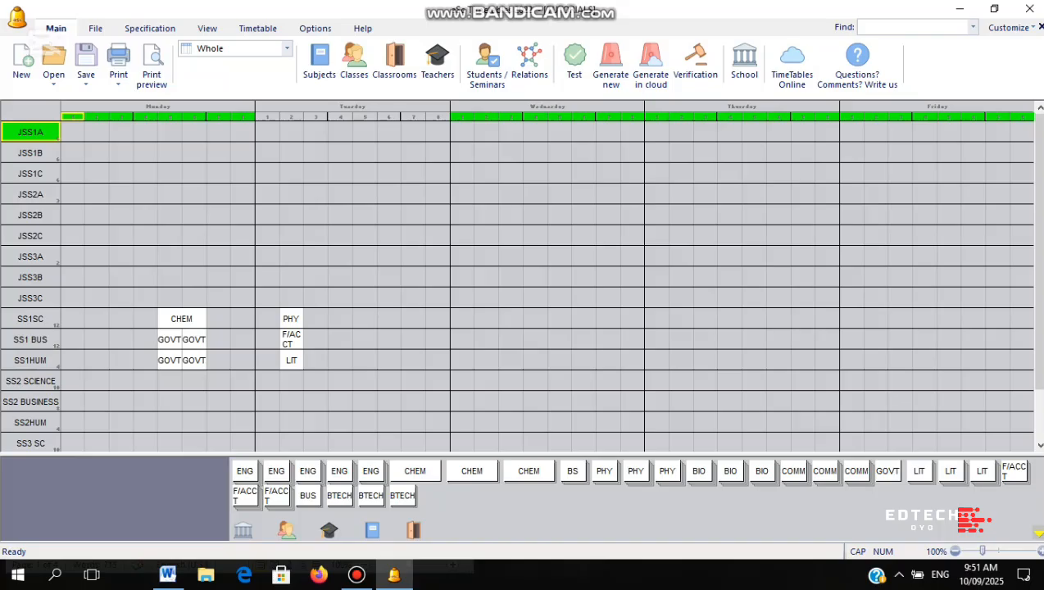
{"action": "left_click", "coordinate": [72, 132]}
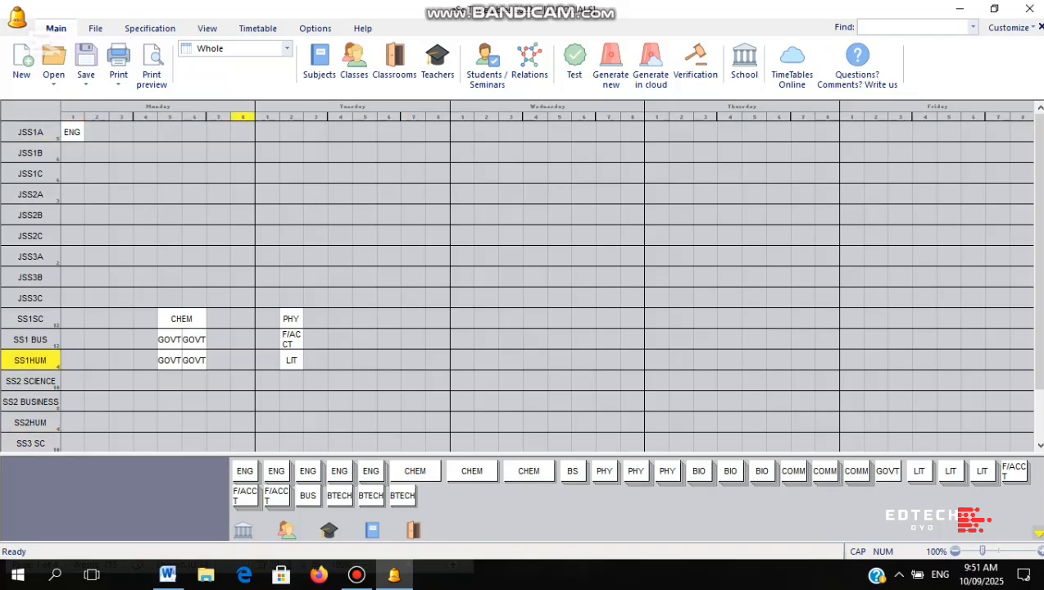
- Try a second JSS1A English lesson in Tuesday periods 2, 3 and 1, and place it in Monday period 6
{"action": "left_click", "coordinate": [245, 471]}
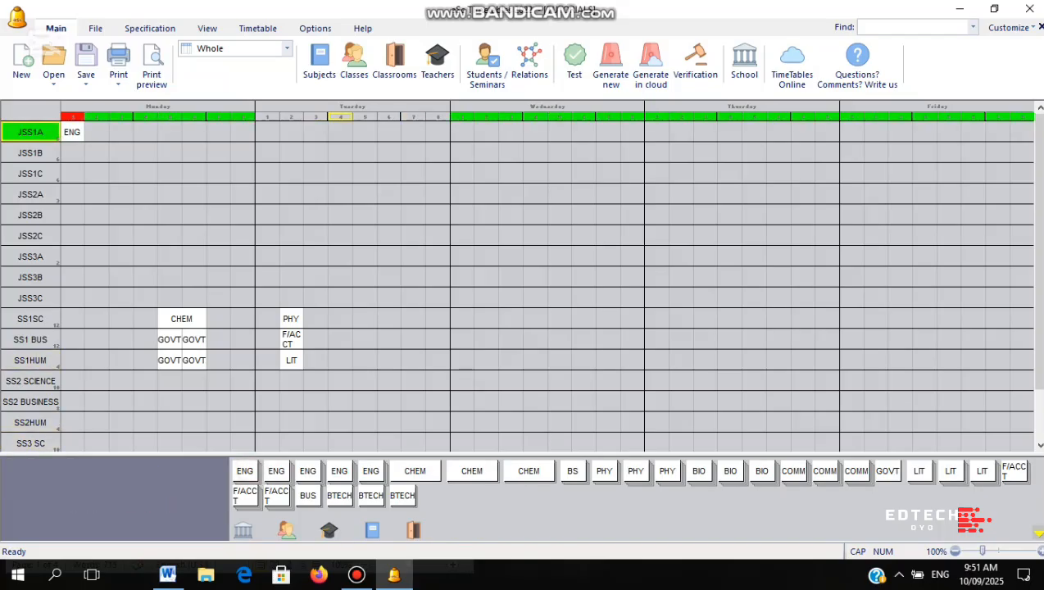
{"action": "left_click", "coordinate": [291, 132]}
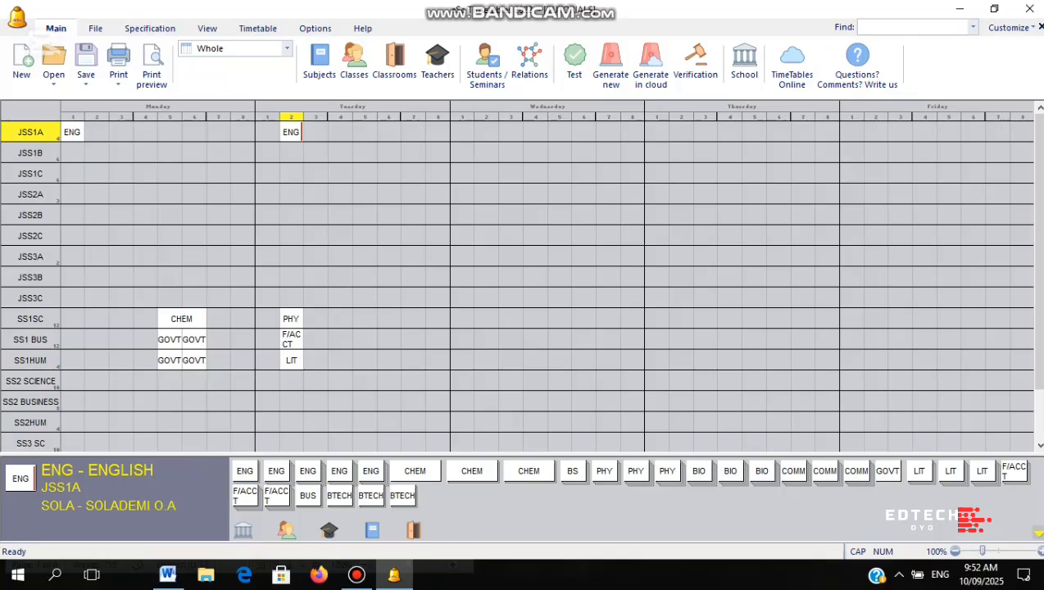
{"action": "left_click", "coordinate": [291, 132]}
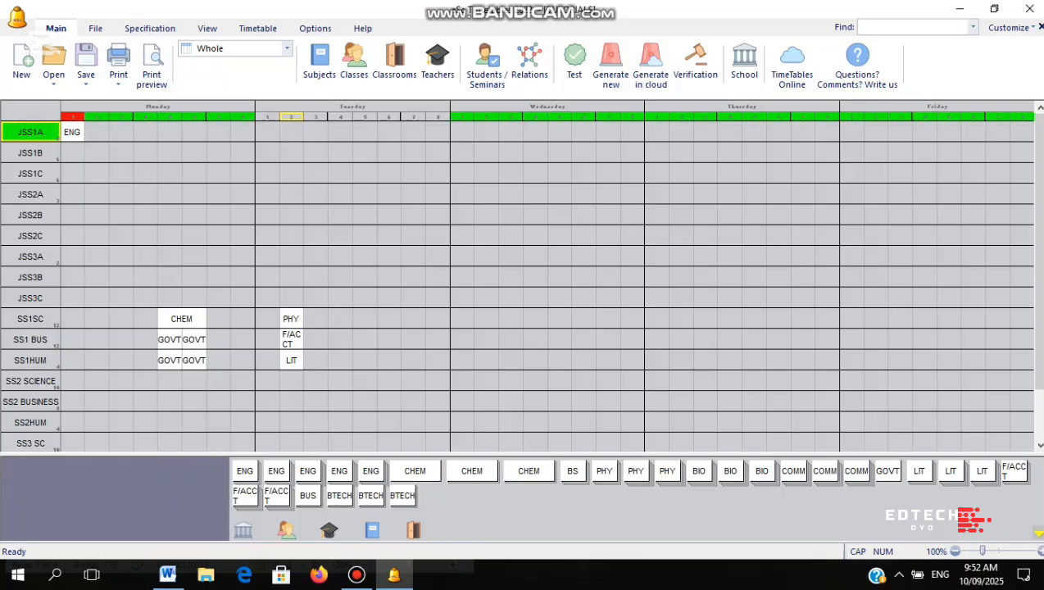
{"action": "left_click", "coordinate": [314, 131]}
{"action": "left_click", "coordinate": [316, 132]}
{"action": "left_click", "coordinate": [267, 132]}
{"action": "left_click", "coordinate": [268, 132]}
{"action": "left_click", "coordinate": [194, 132]}
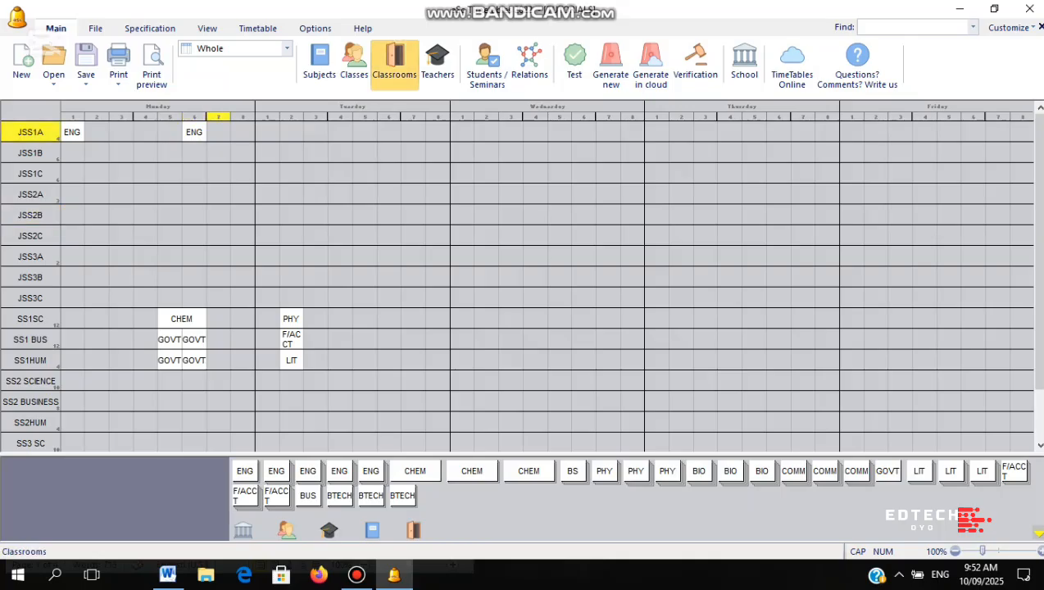
- Check the assigned lessons and the time off of the JSS1A English teacher in the teachers list
{"action": "left_click", "coordinate": [437, 64]}
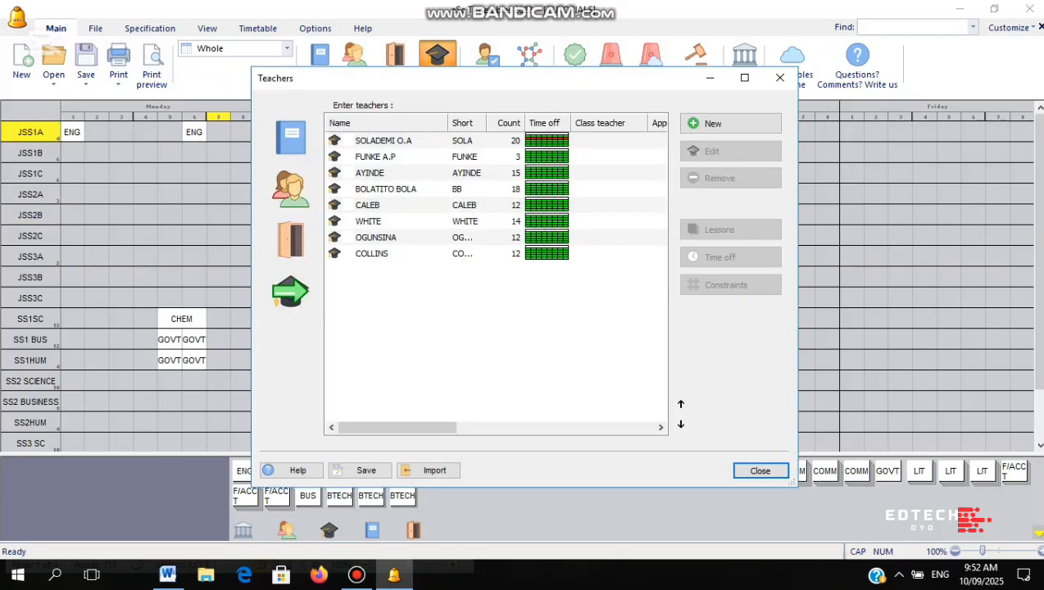
{"action": "double_click", "coordinate": [415, 140]}
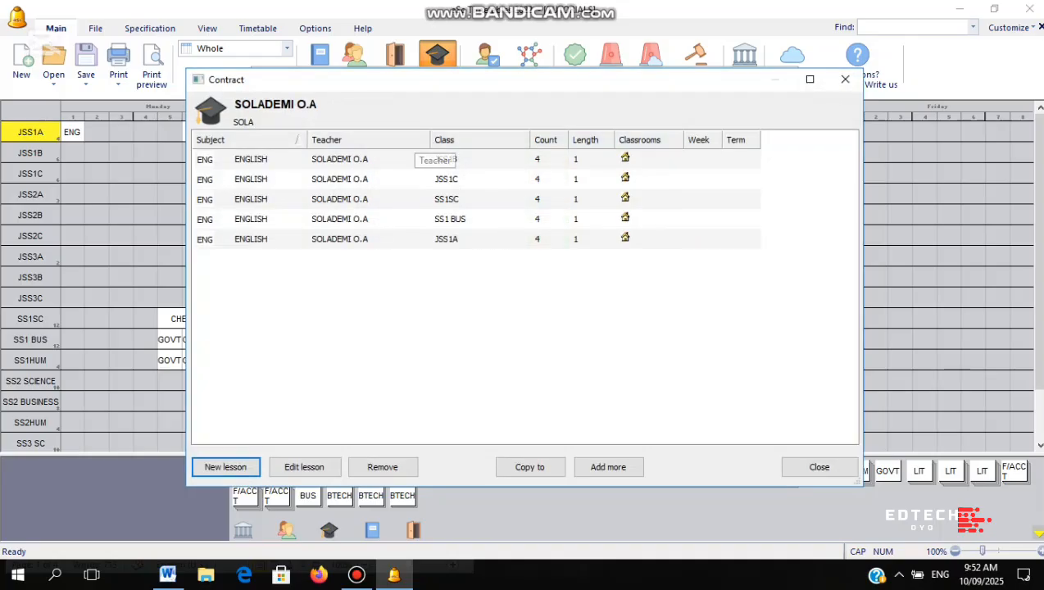
{"action": "left_click", "coordinate": [844, 80]}
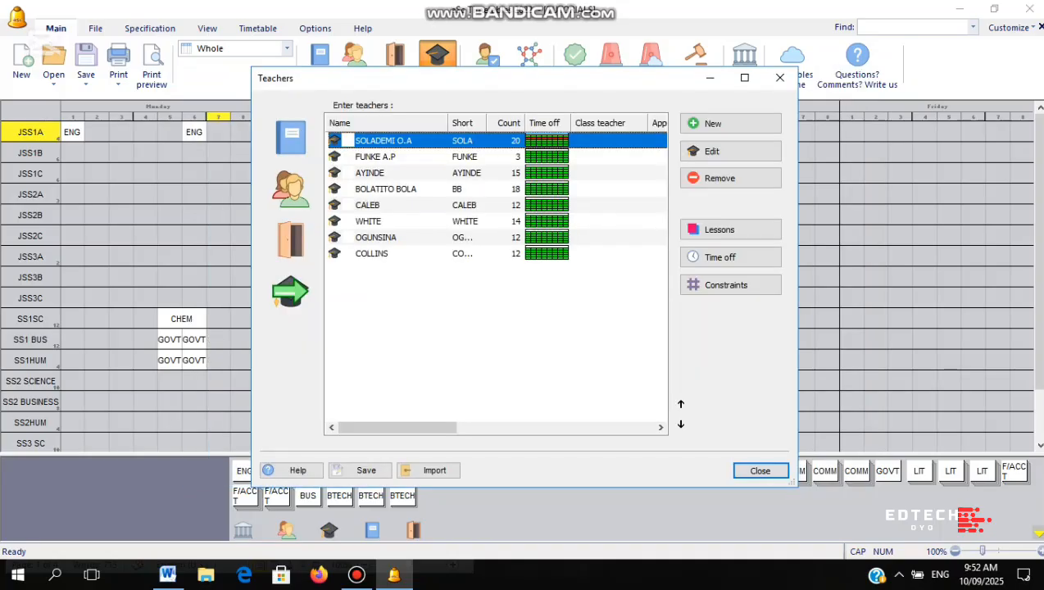
{"action": "left_click", "coordinate": [728, 257]}
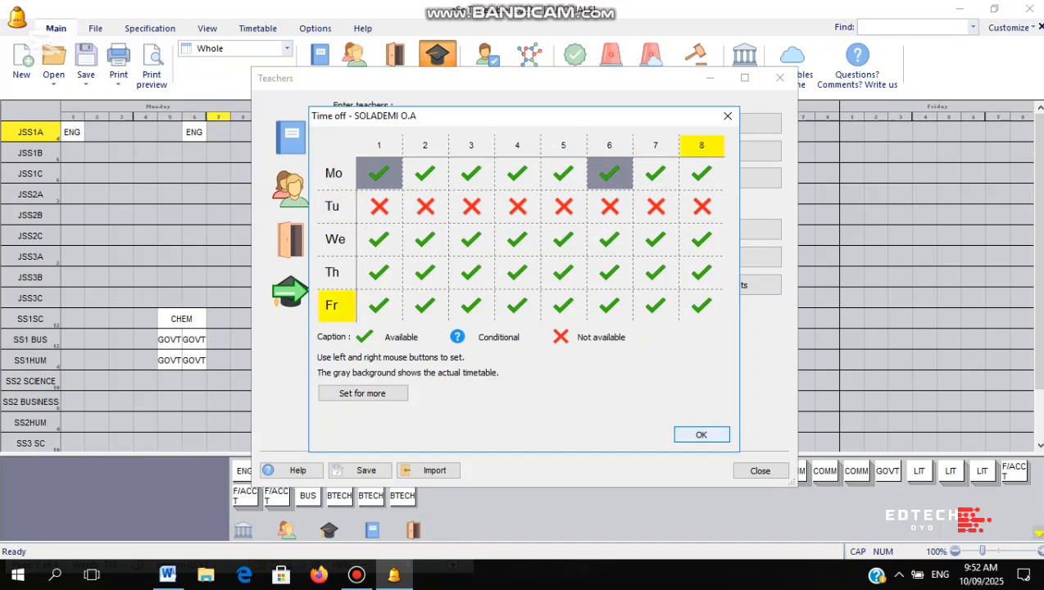
{"action": "left_click", "coordinate": [702, 435]}
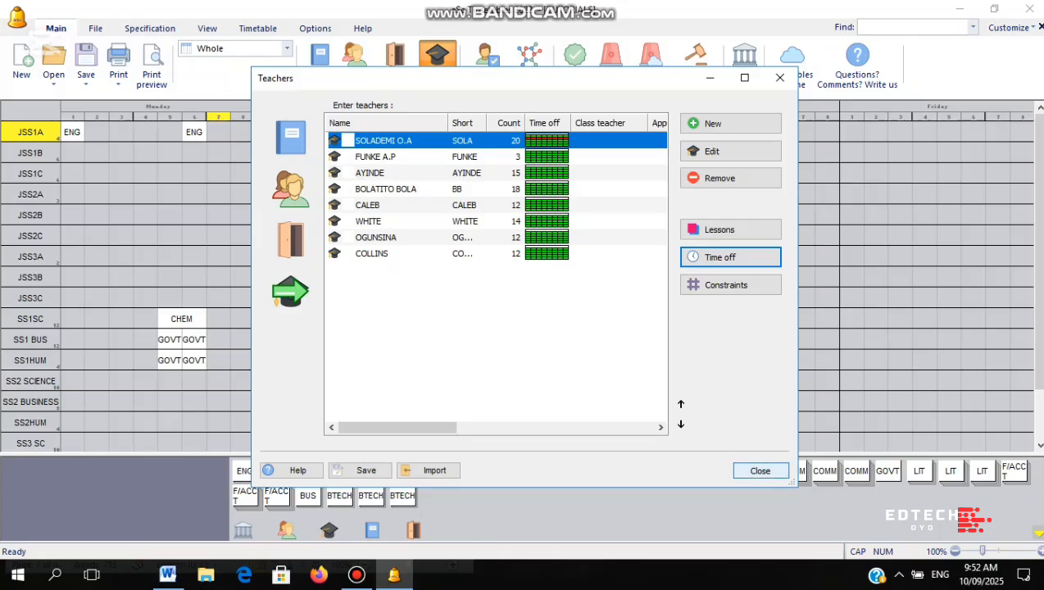
{"action": "left_click", "coordinate": [760, 470]}
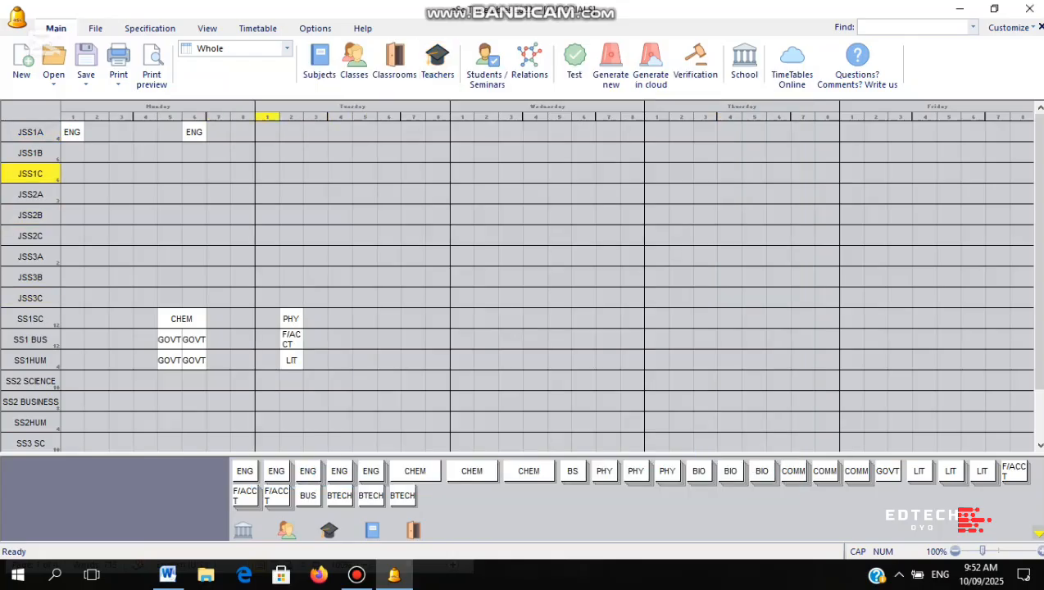
- Try the Monday period 6 English lesson of JSS1A in Tuesday period 6, and move it to Wednesday period 2
{"action": "left_click_drag", "start_coordinate": [194, 132], "coordinate": [391, 132]}
{"action": "left_click", "coordinate": [348, 130]}
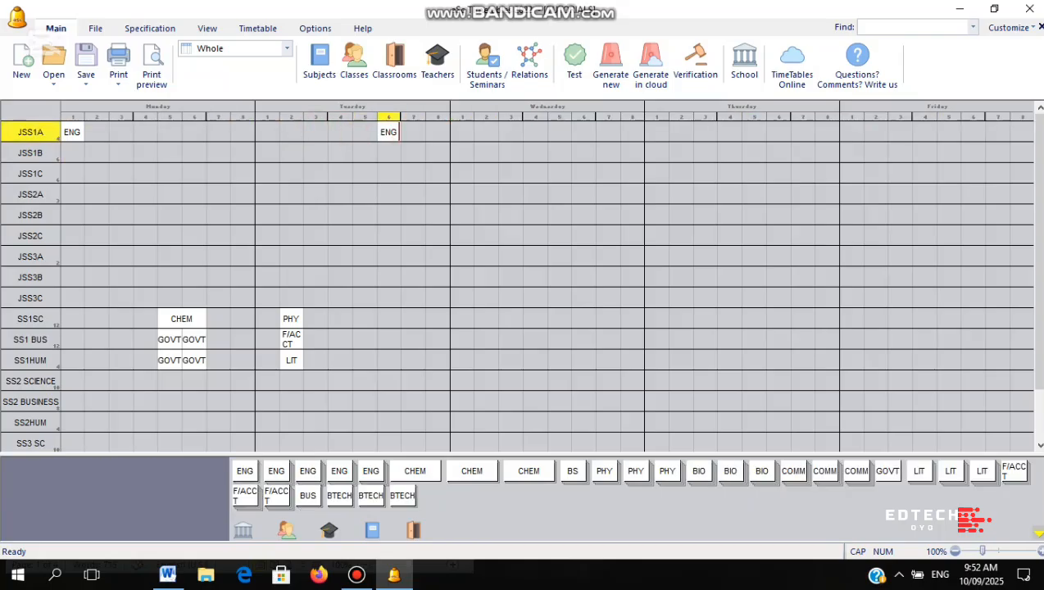
{"action": "left_click", "coordinate": [390, 132]}
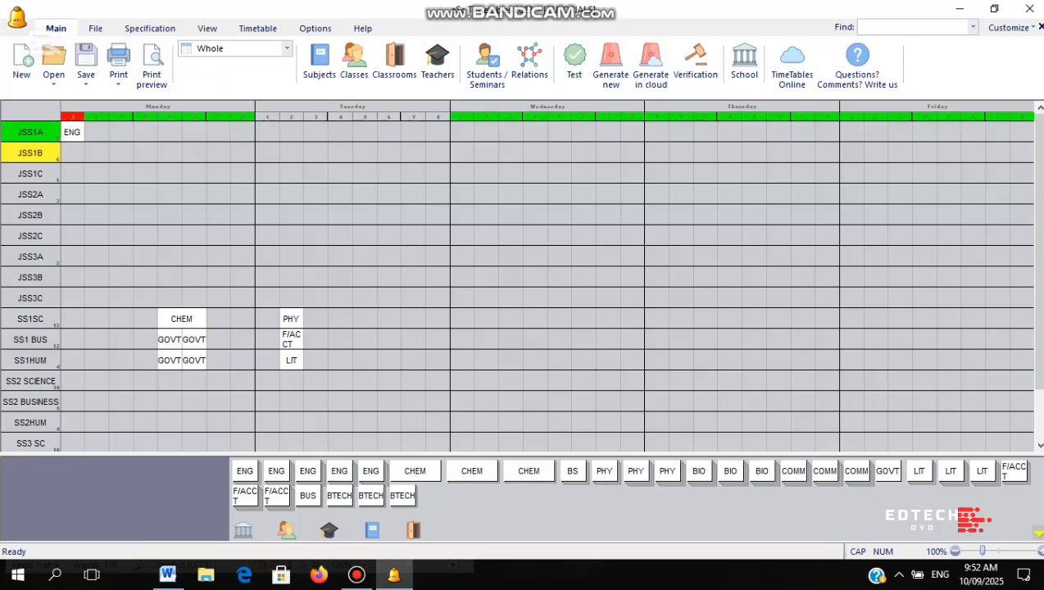
{"action": "left_click", "coordinate": [486, 132]}
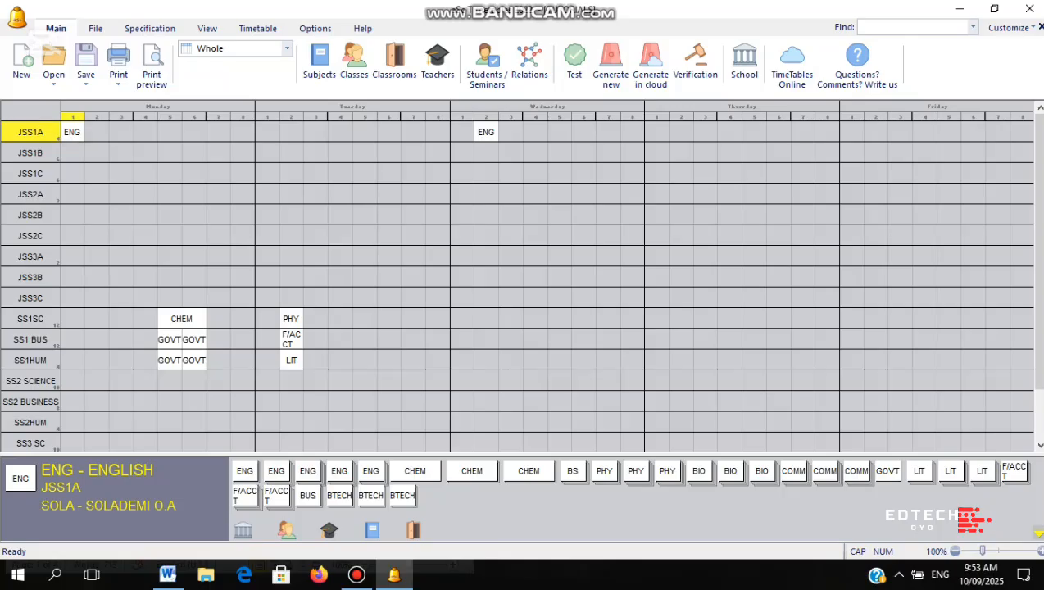
- Lock the JSS1A English lesson in Monday period 1 and the SS1SC Chemistry double lesson in Monday periods 5 and 6
{"action": "right_click", "coordinate": [73, 133]}
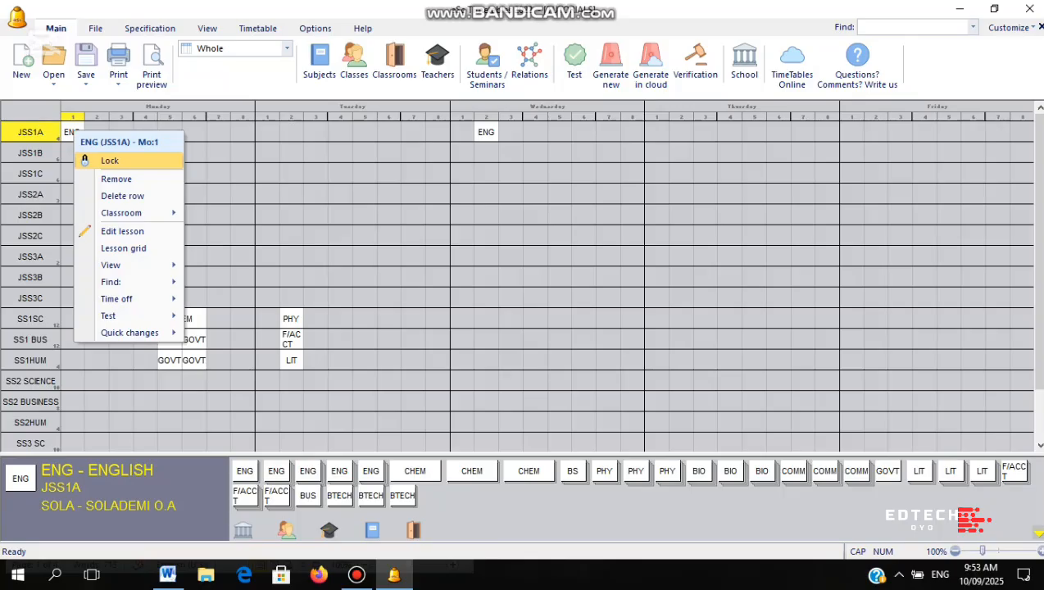
{"action": "left_click", "coordinate": [115, 159]}
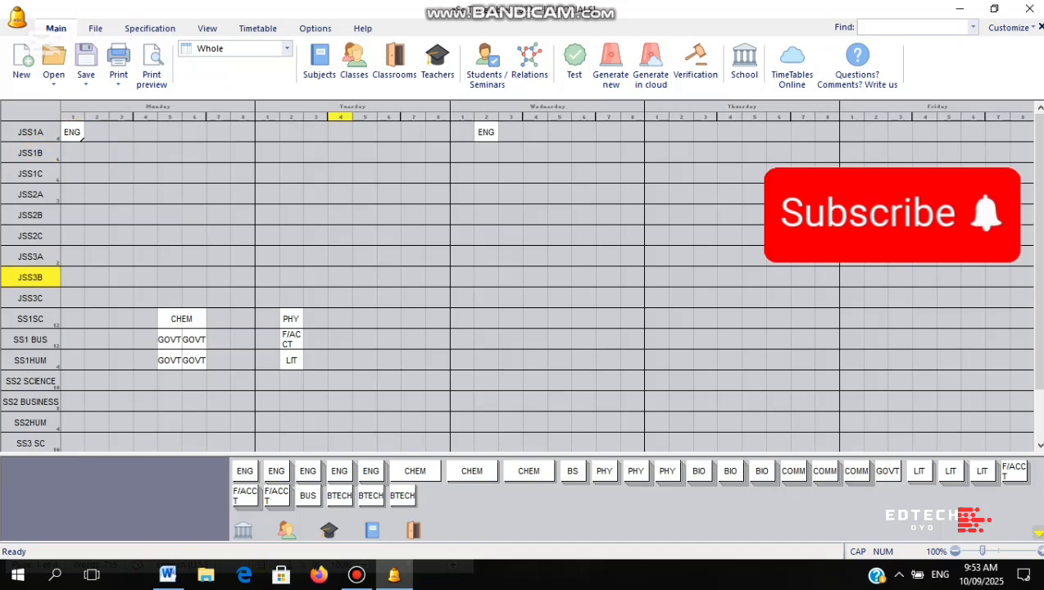
{"action": "left_click", "coordinate": [182, 319]}
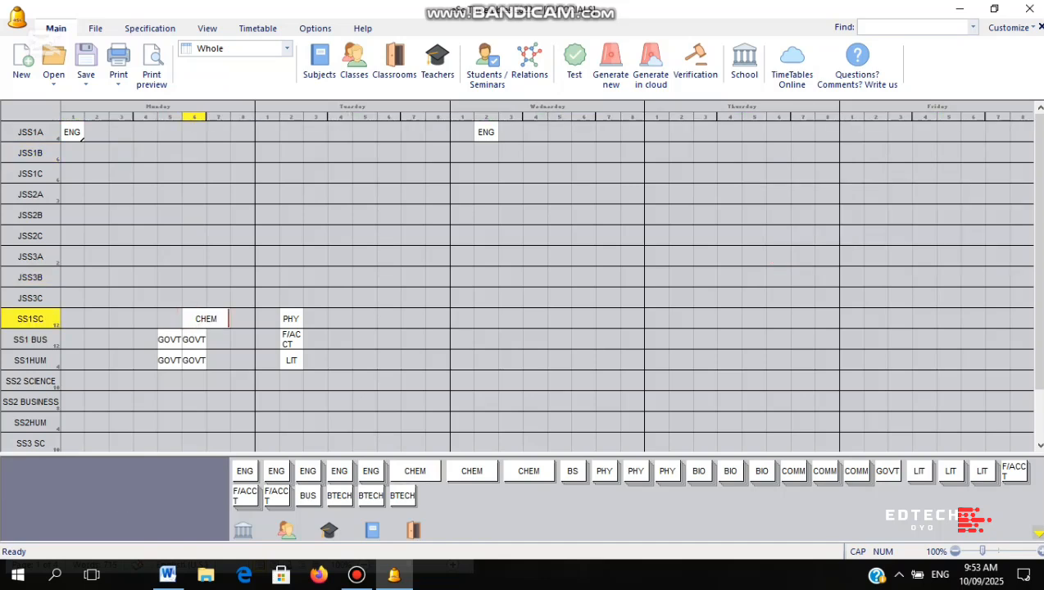
{"action": "left_click", "coordinate": [168, 319]}
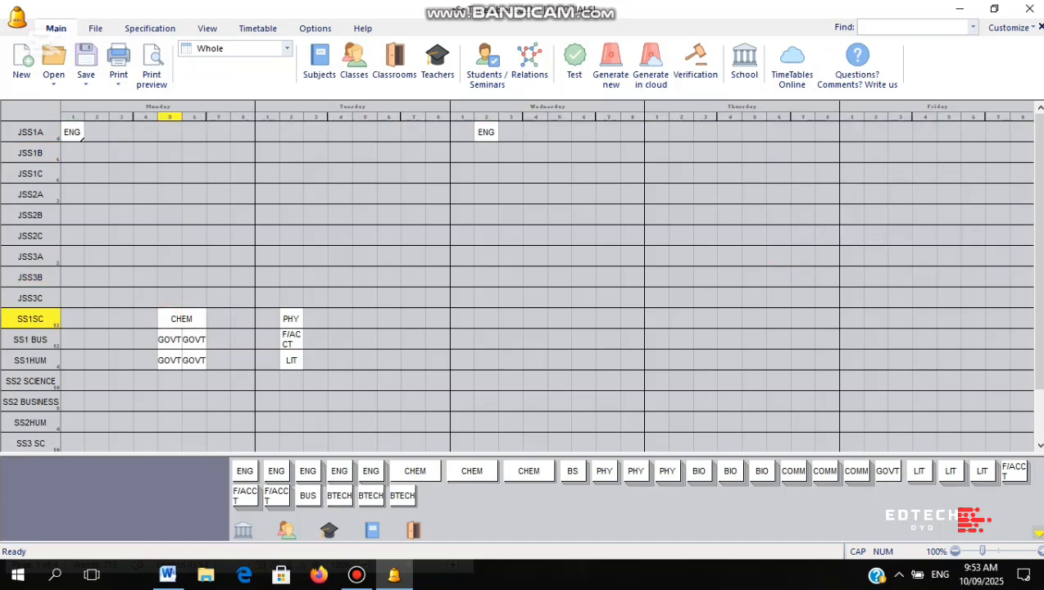
{"action": "right_click", "coordinate": [167, 316]}
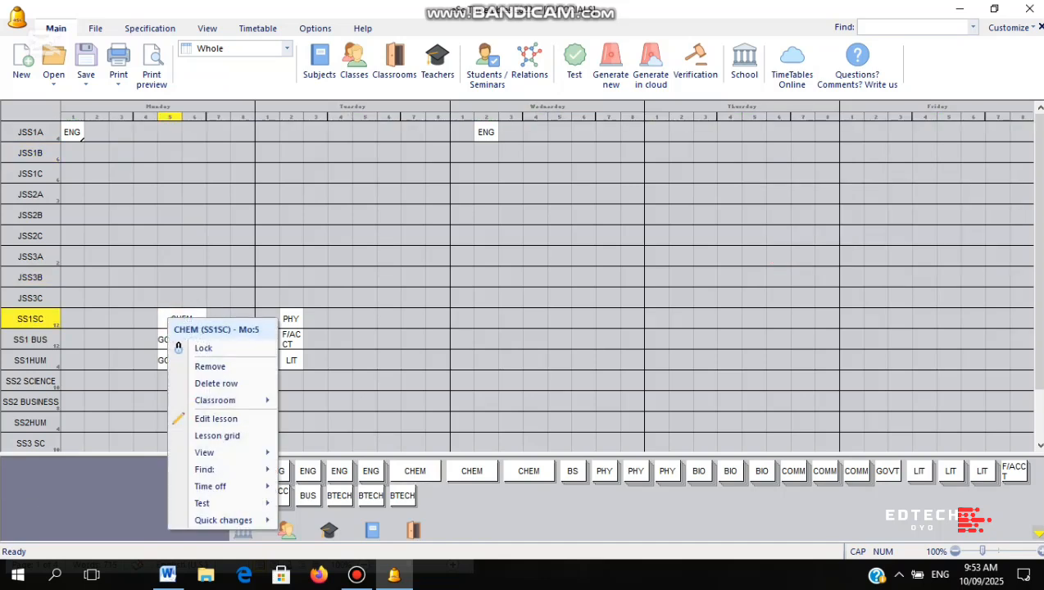
{"action": "left_click", "coordinate": [205, 349]}
- Lock both shared Government lessons of SS1 BUS and SS1HUM in Monday periods 5 and 6
{"action": "left_click", "coordinate": [170, 339]}
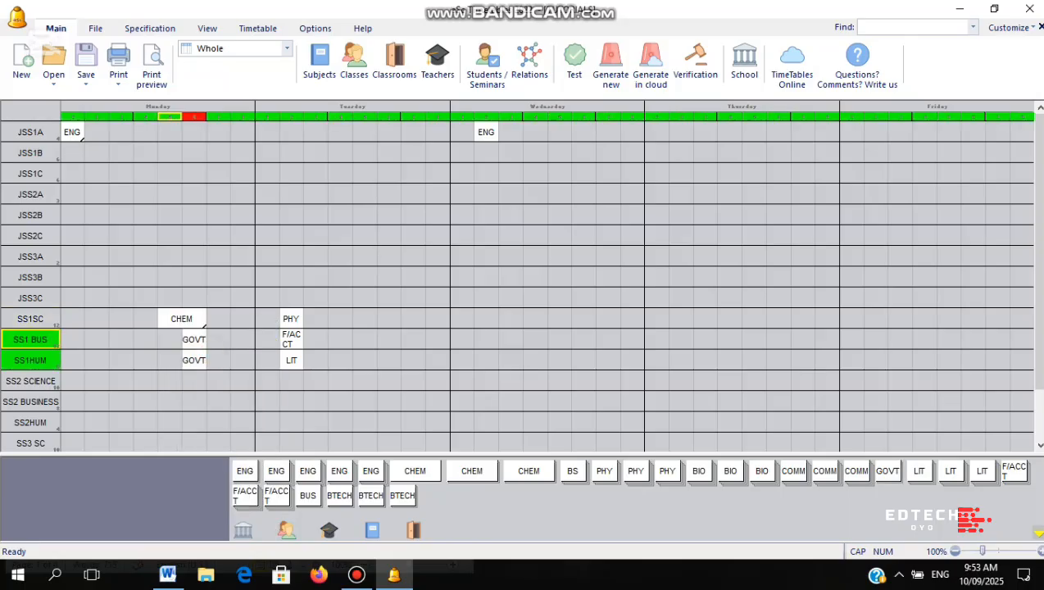
{"action": "left_click", "coordinate": [170, 340]}
{"action": "right_click", "coordinate": [172, 343]}
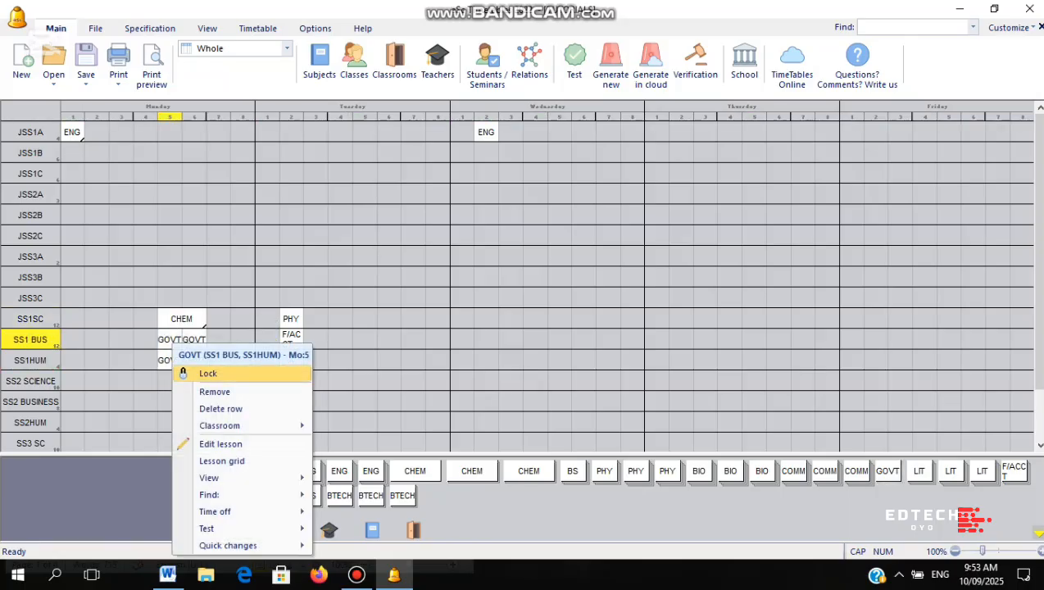
{"action": "left_click", "coordinate": [233, 373]}
{"action": "right_click", "coordinate": [202, 345]}
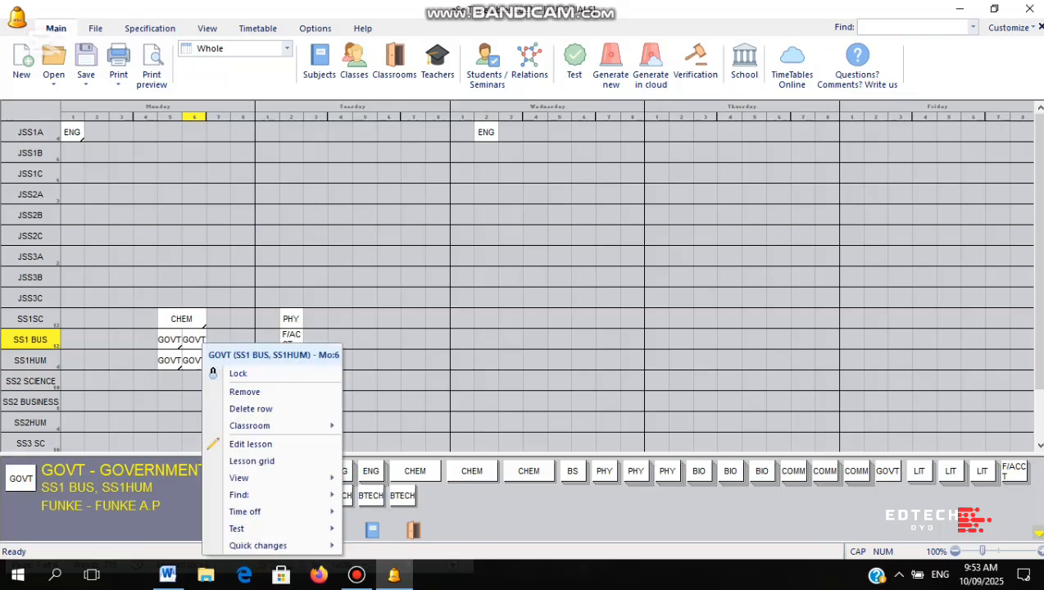
{"action": "left_click", "coordinate": [238, 373]}
- Lock the Tuesday period 2 lessons of SS1SC, SS1 BUS and SS1HUM, and the Wednesday period 2 English lesson of JSS1A
{"action": "left_click", "coordinate": [290, 320]}
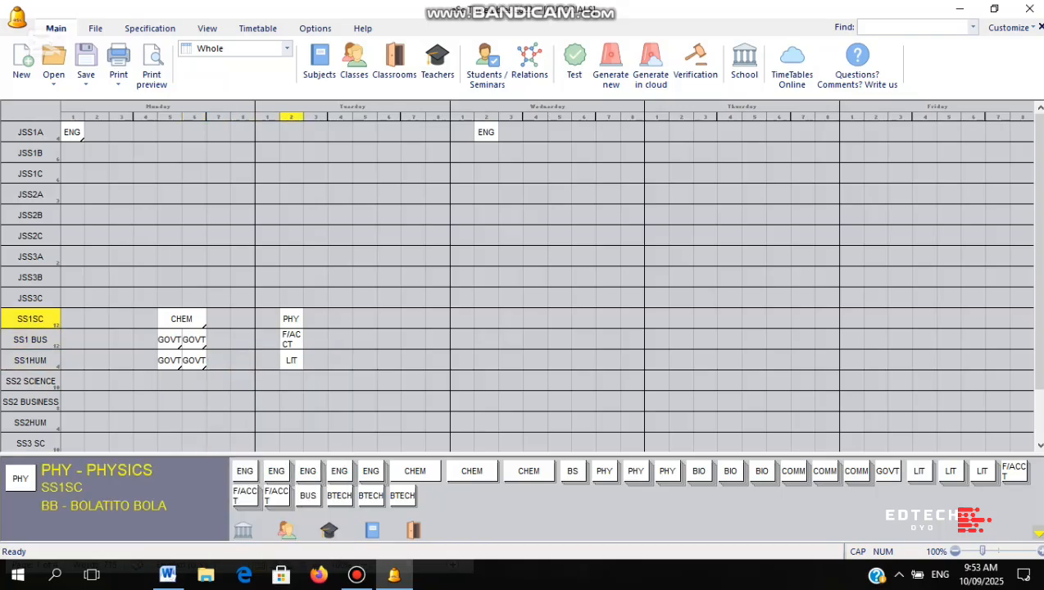
{"action": "right_click", "coordinate": [290, 320]}
{"action": "left_click", "coordinate": [328, 351]}
{"action": "left_click", "coordinate": [291, 339]}
{"action": "right_click", "coordinate": [295, 339]}
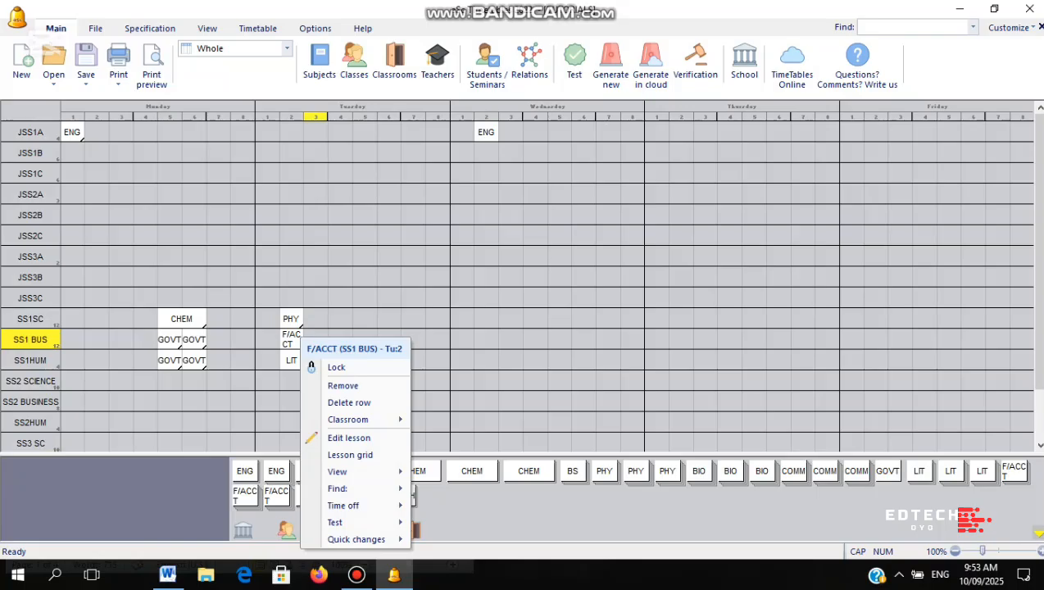
{"action": "left_click", "coordinate": [326, 367]}
{"action": "left_click", "coordinate": [291, 360]}
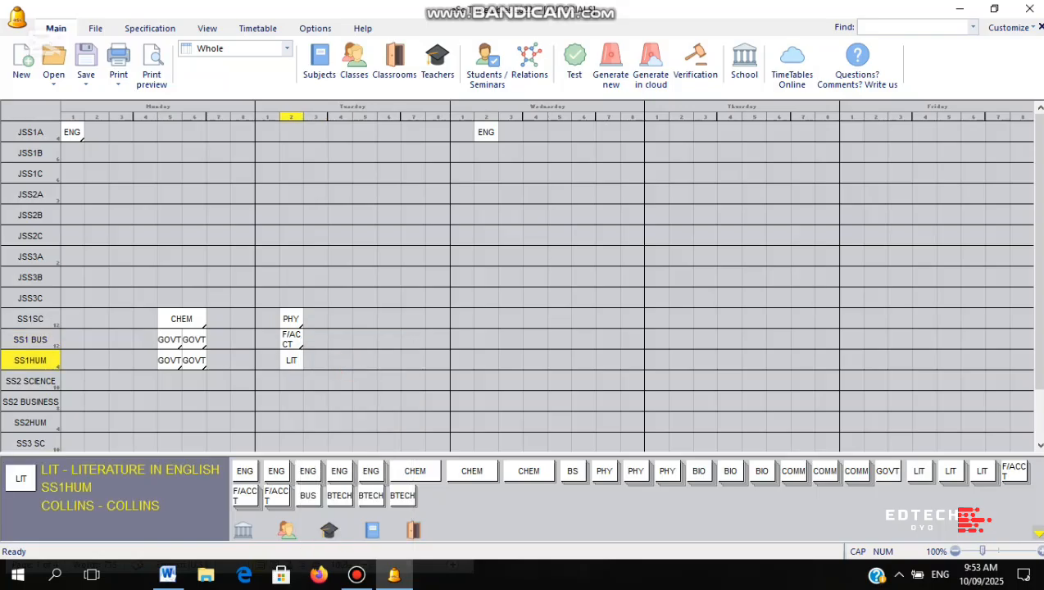
{"action": "right_click", "coordinate": [295, 360]}
{"action": "left_click", "coordinate": [344, 178]}
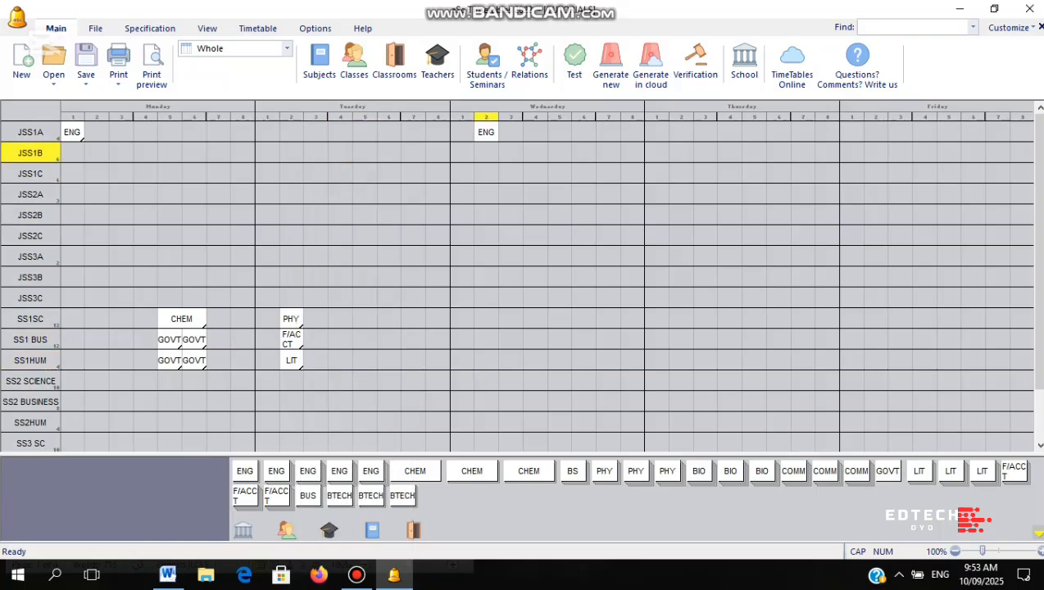
{"action": "right_click", "coordinate": [486, 133]}
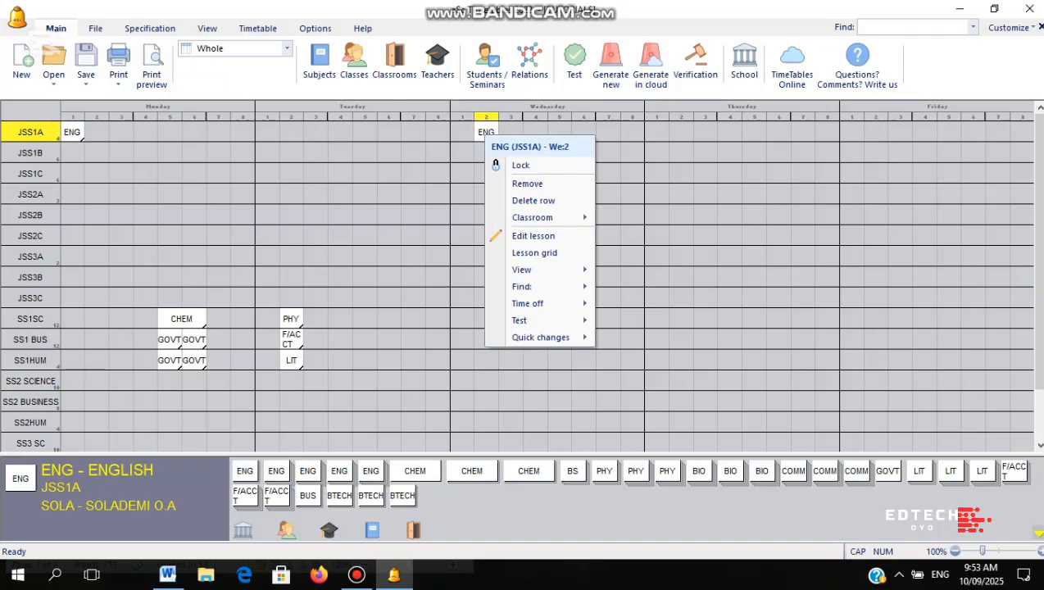
{"action": "left_click", "coordinate": [518, 163]}
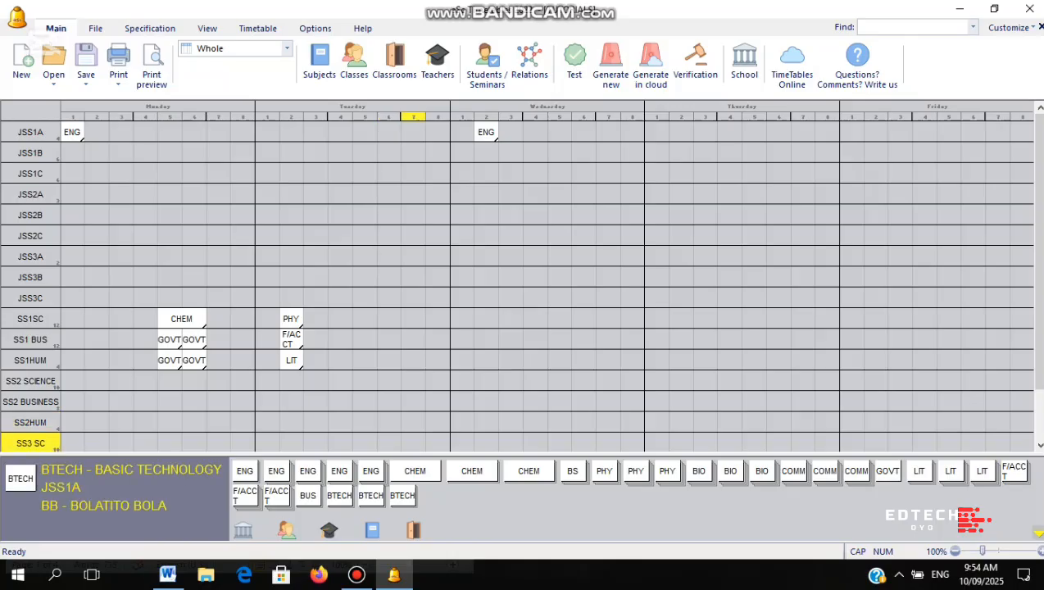
- Check which periods are available for a JSS1A Basic Technology lesson, and return the card to the unplaced lessons
{"action": "left_click", "coordinate": [341, 496]}
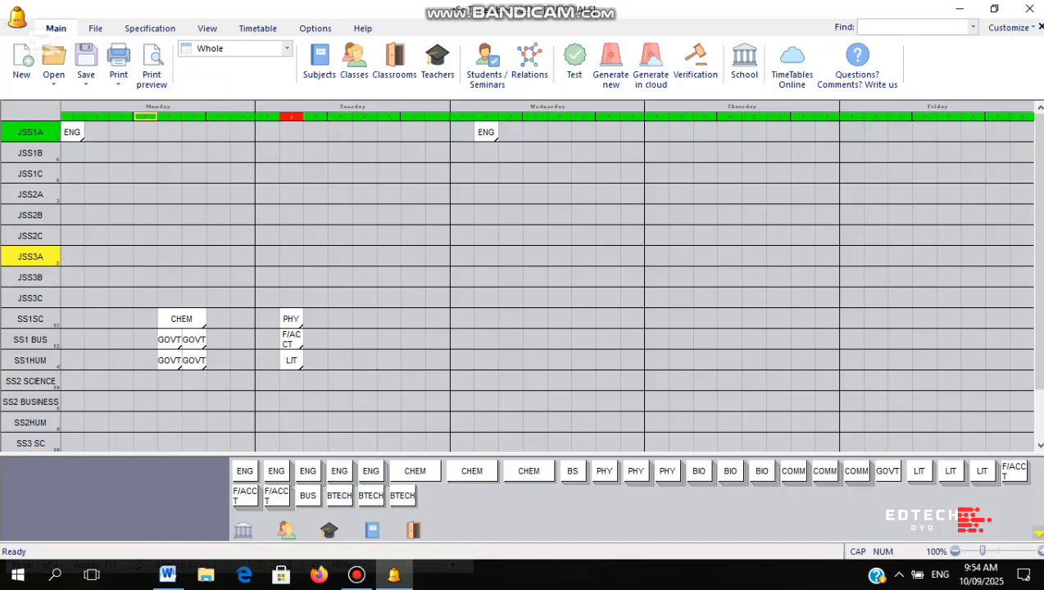
{"action": "left_click", "coordinate": [370, 512]}
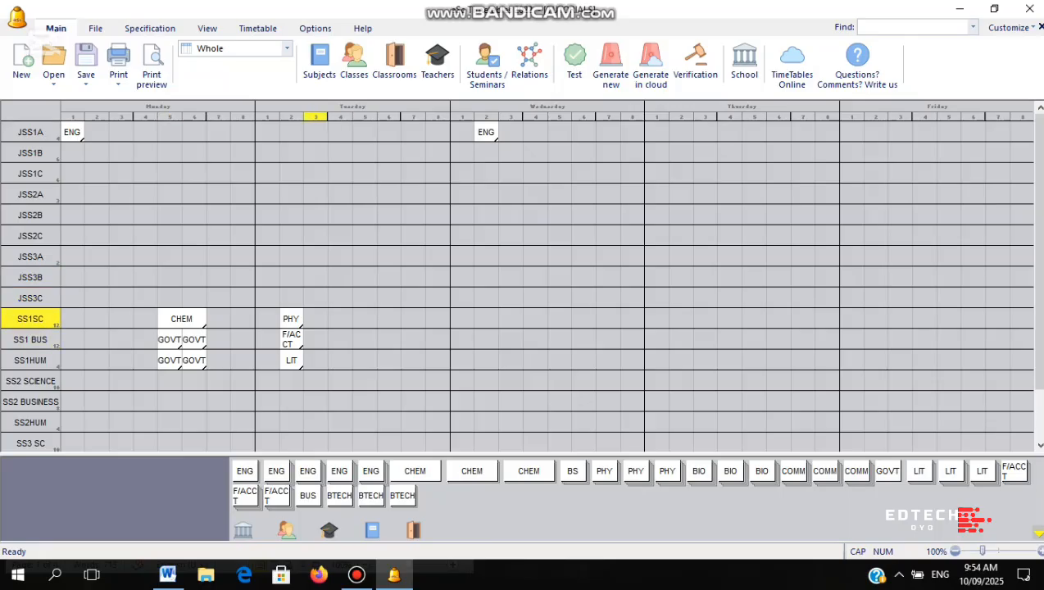
- Open the settings for generating a new timetable
{"action": "left_click", "coordinate": [613, 75]}
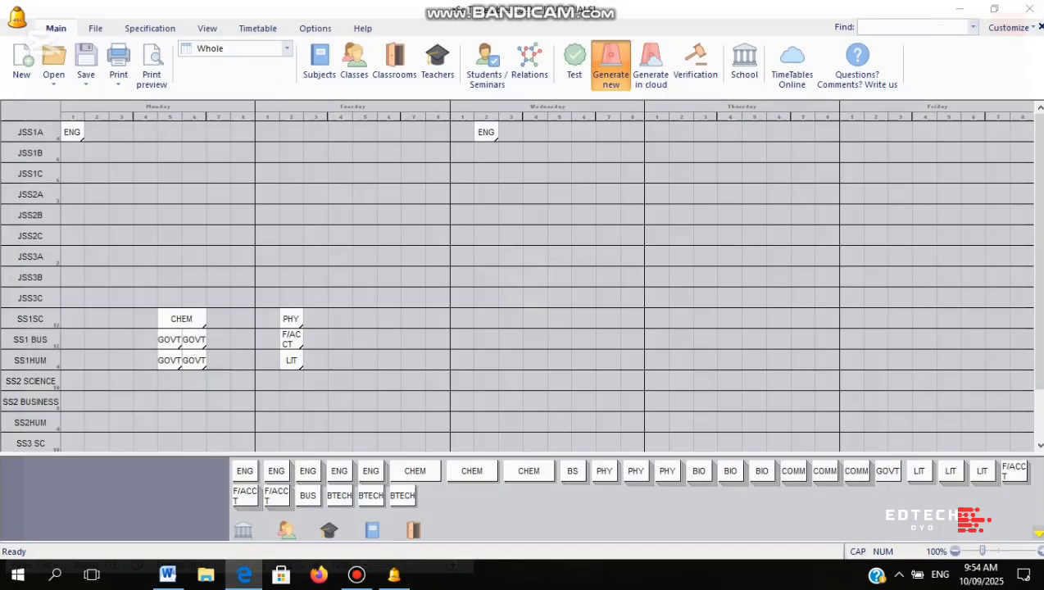
{"action": "left_click", "coordinate": [1031, 13]}
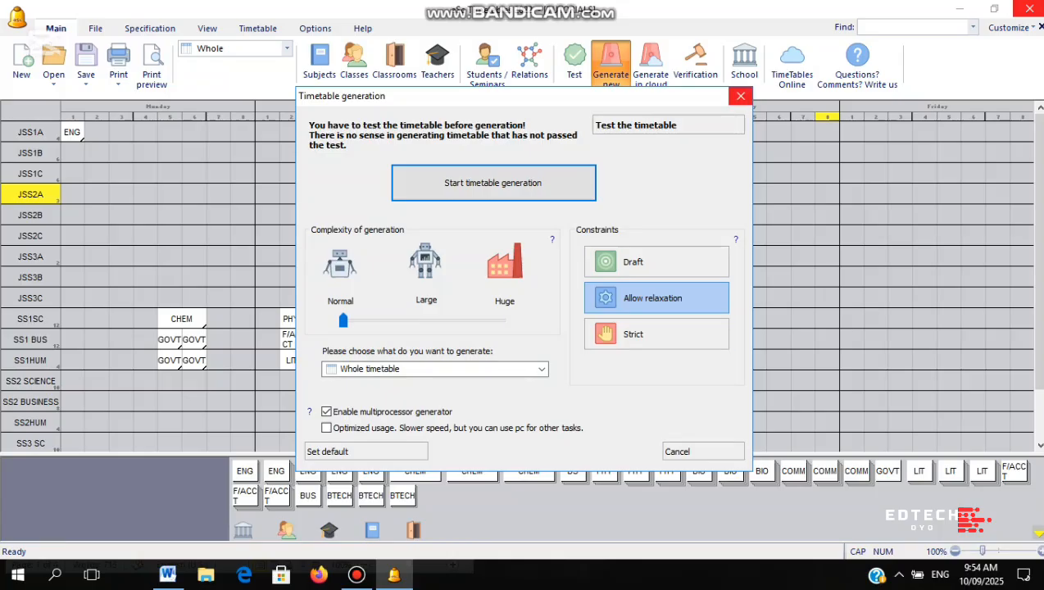
{"action": "left_click", "coordinate": [357, 575]}
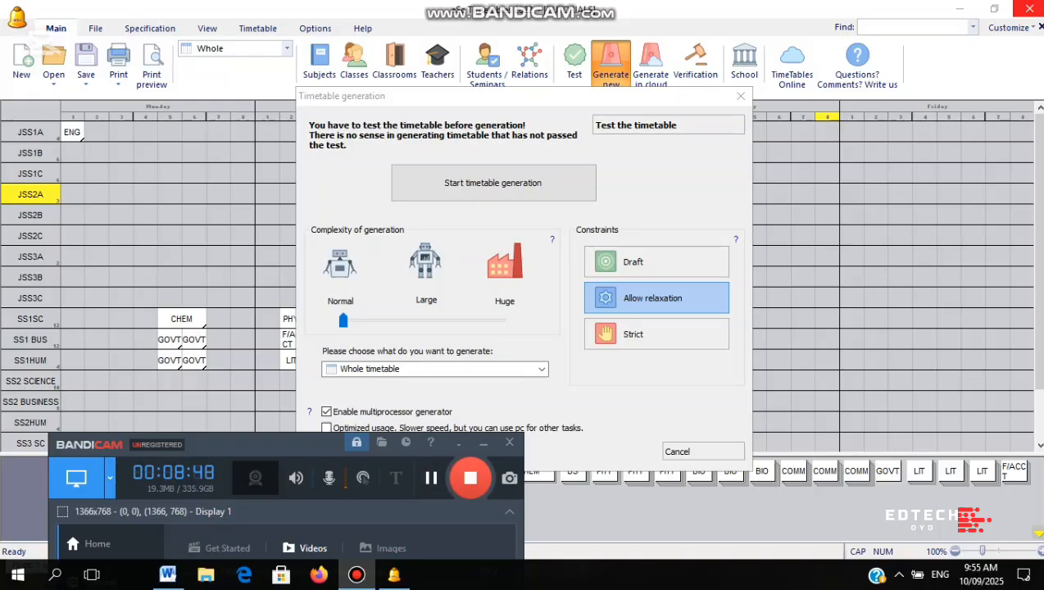
{"action": "left_click", "coordinate": [483, 444]}
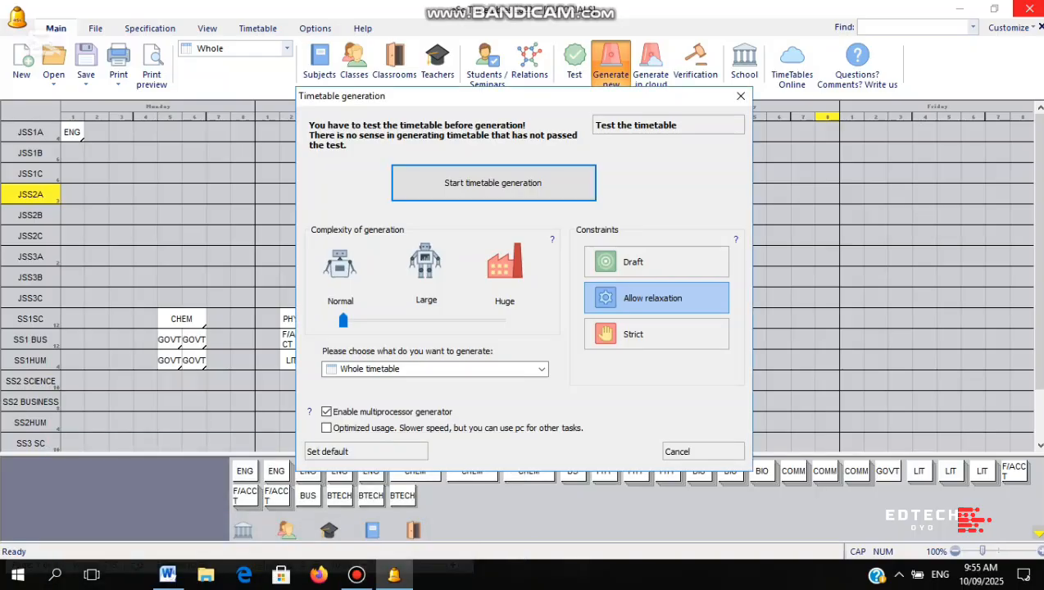